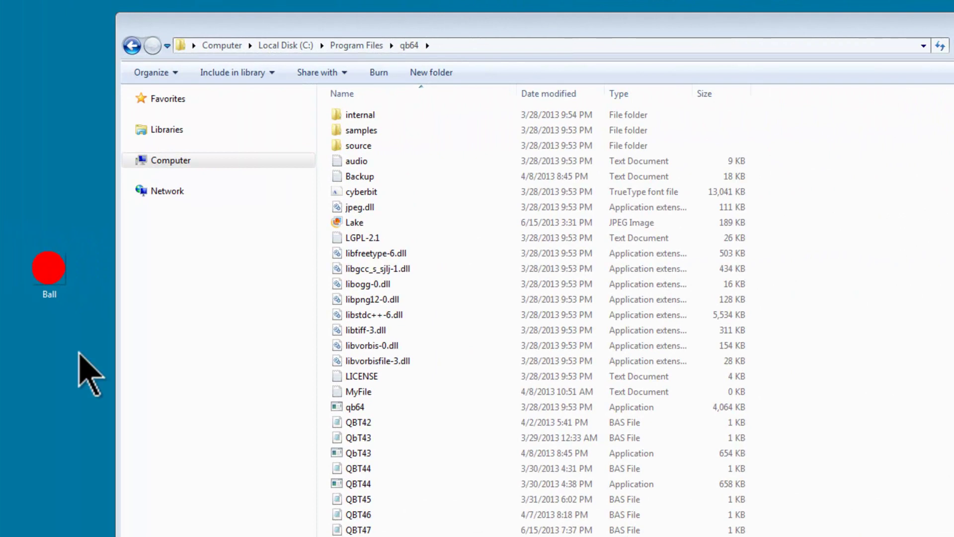
Drag the Ball image from the desktop into the qb64 folder.
{"action": "left_click", "coordinate": [51, 293]}
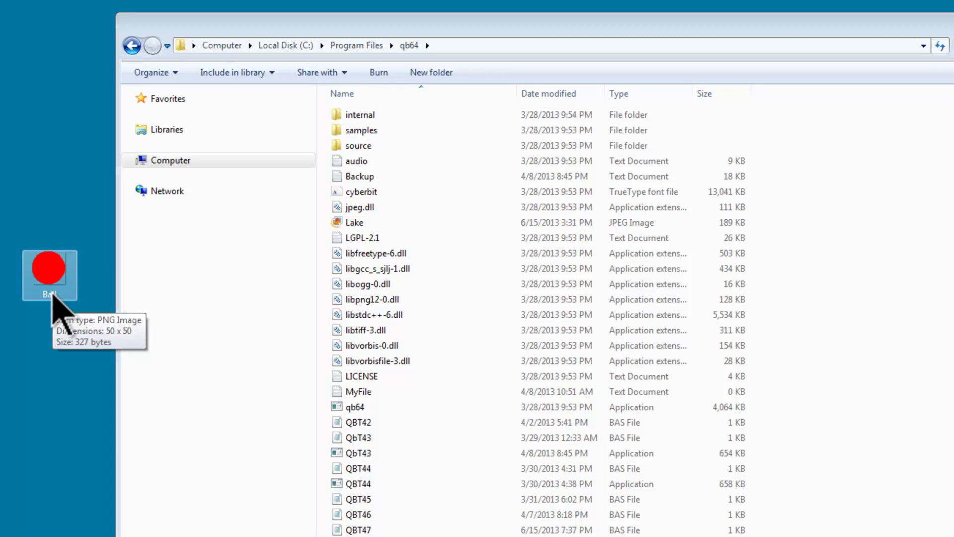
{"action": "left_click_drag", "start_coordinate": [52, 293], "coordinate": [363, 263]}
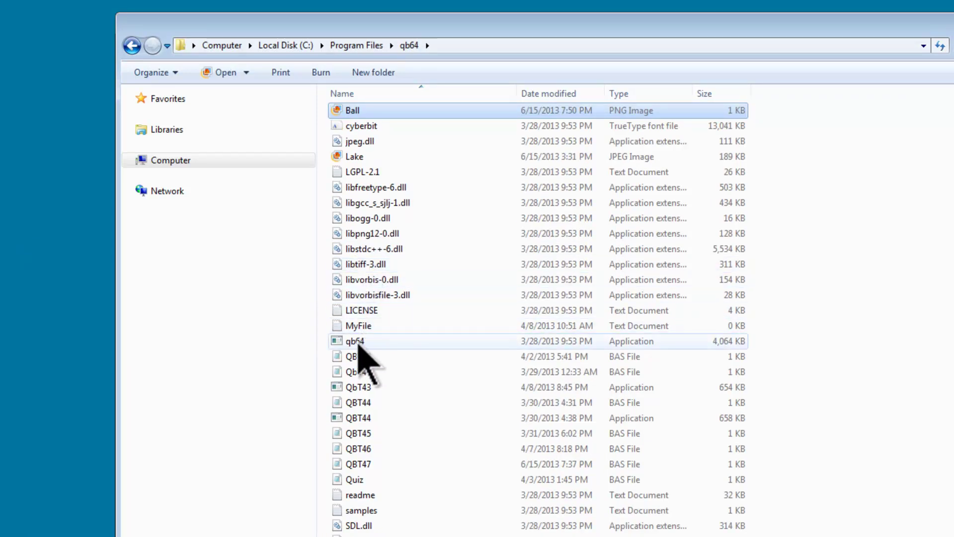
Launch QB64 and declare Image AS LONG.
{"action": "double_click", "coordinate": [357, 343]}
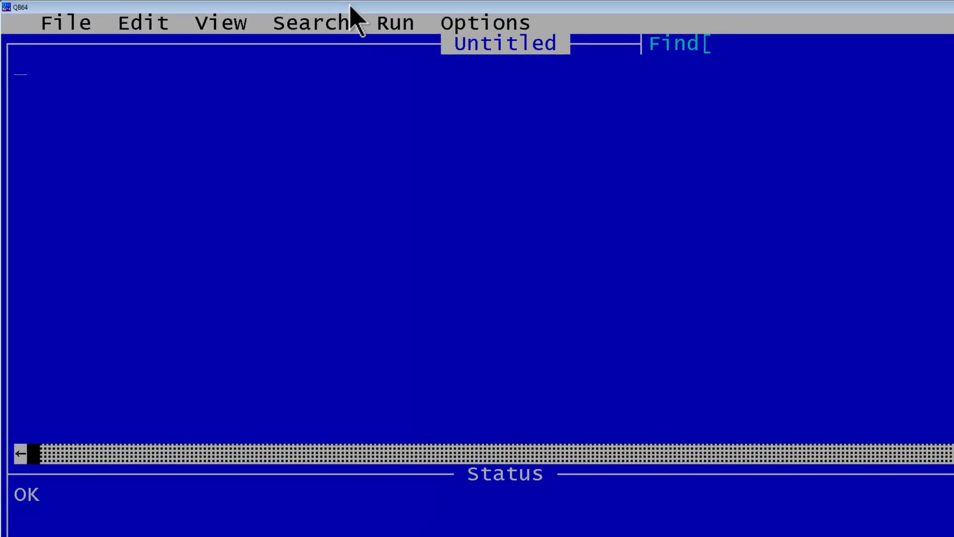
{"action": "type", "text": "Dim I"}
{"action": "type", "text": "mage as L"}
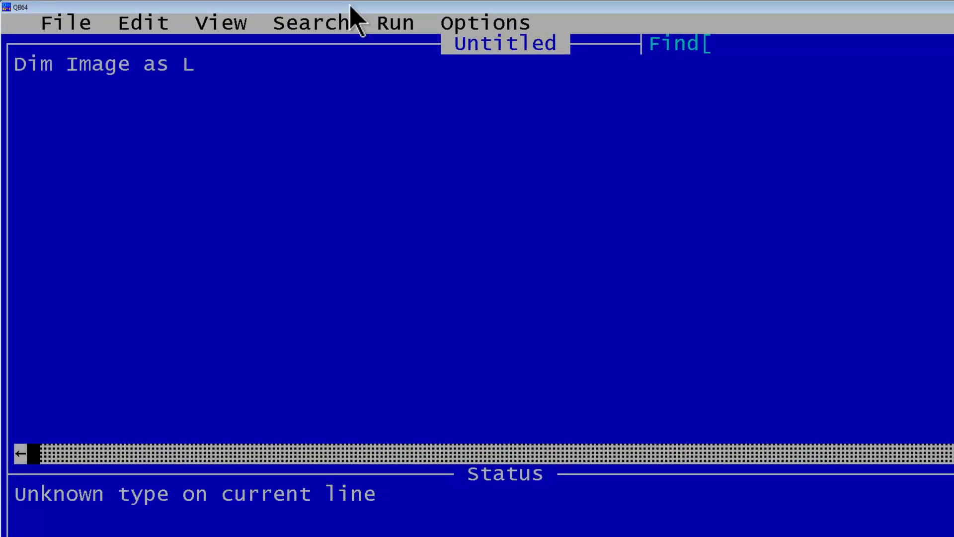
{"action": "type", "text": "i"}
{"action": "key", "text": "BackSpace"}
{"action": "type", "text": "ong"}
{"action": "key", "text": "Return"}
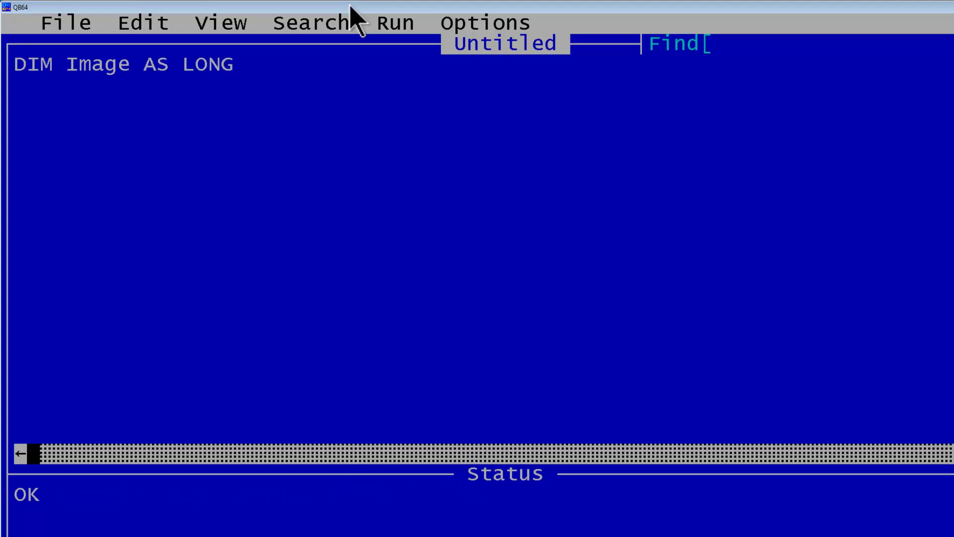
{"action": "type", "text": "Dim x"}
{"action": "type", "text": " as Int"}
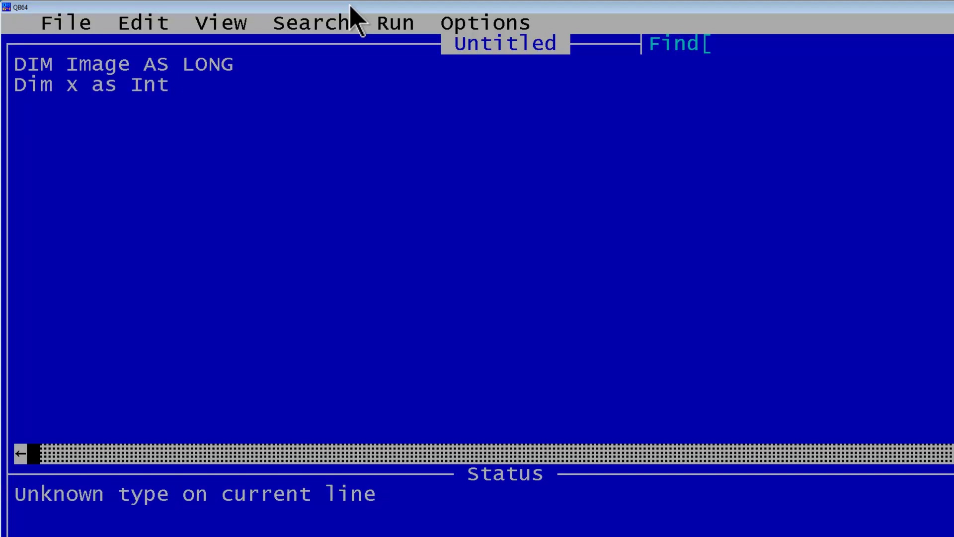
{"action": "type", "text": "eger"}
Declare x, y, MoveUp and MoveRight AS INTEGER on separate lines.
{"action": "key", "text": "Return"}
{"action": "type", "text": "D"}
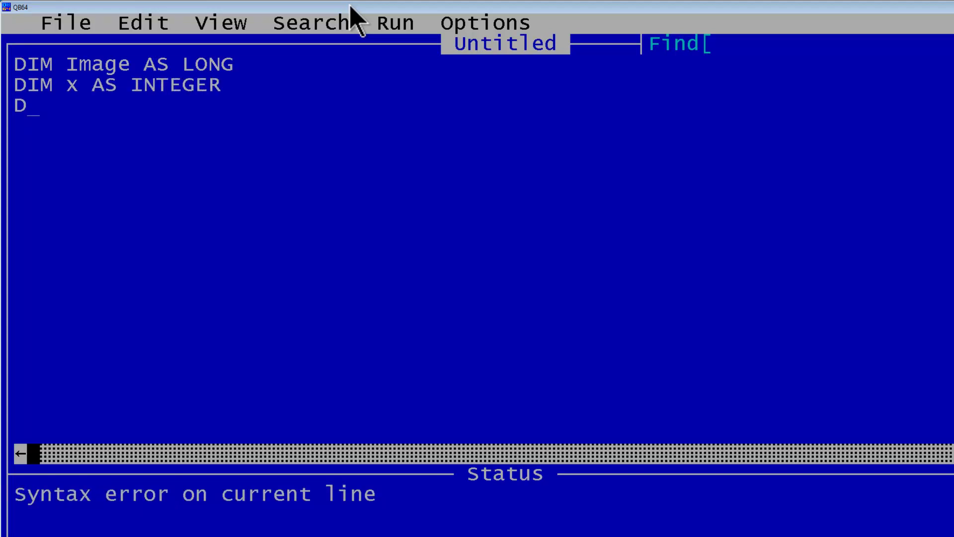
{"action": "type", "text": "im y as "}
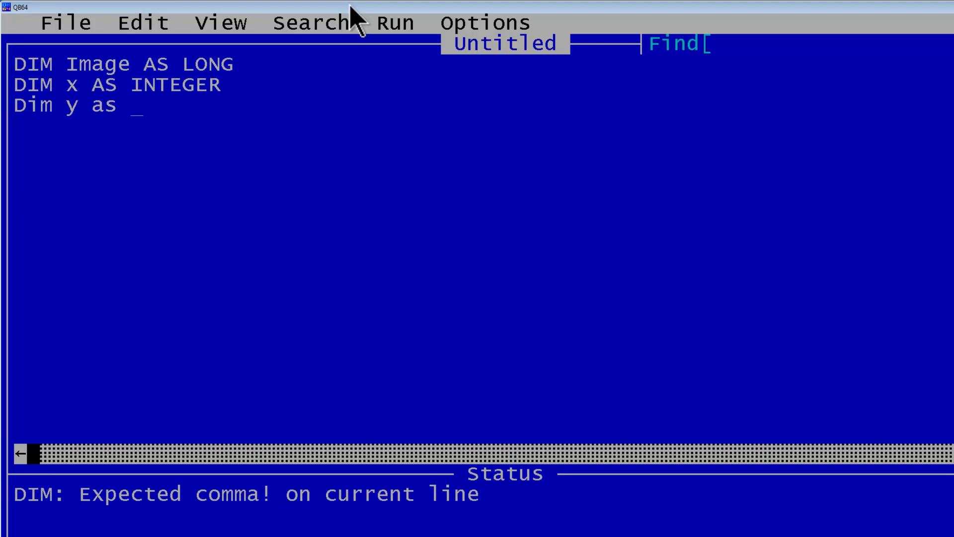
{"action": "type", "text": "Integer"}
{"action": "key", "text": "Return"}
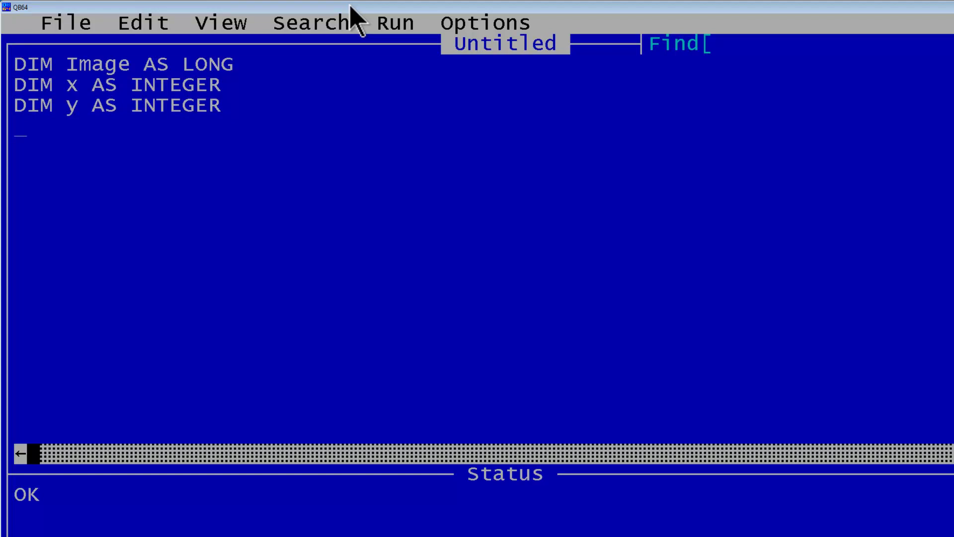
{"action": "type", "text": "Dim "}
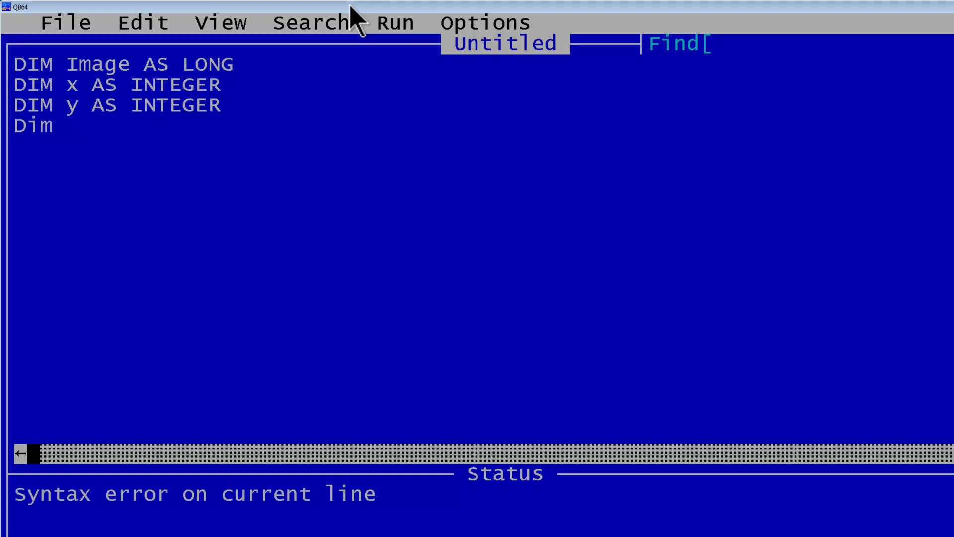
{"action": "type", "text": "Move"}
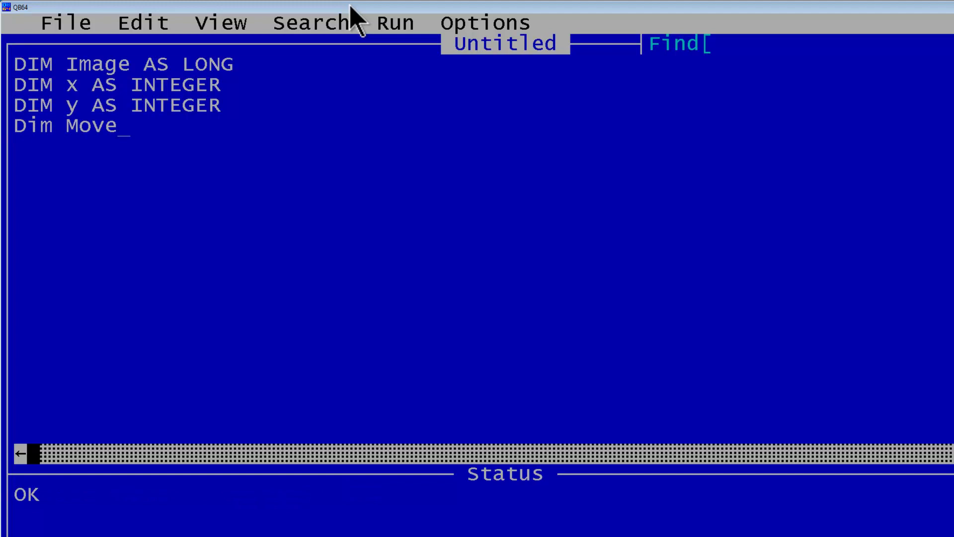
{"action": "type", "text": "Up as Int"}
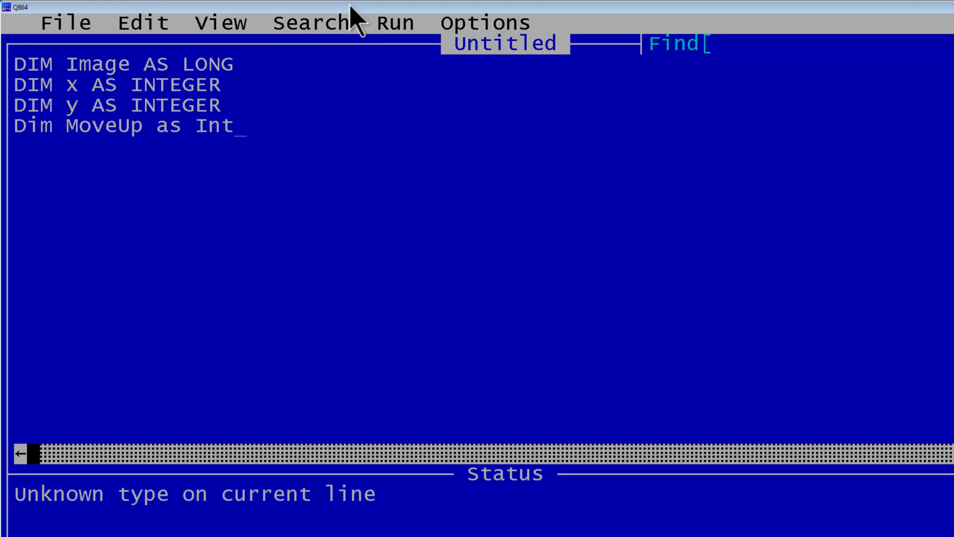
{"action": "type", "text": "eger"}
{"action": "key", "text": "Return"}
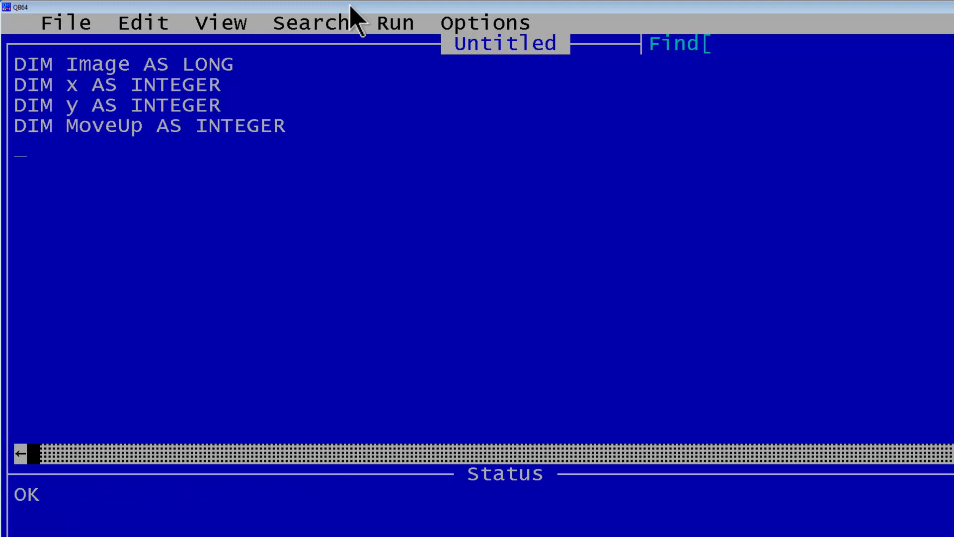
{"action": "type", "text": "Dim "}
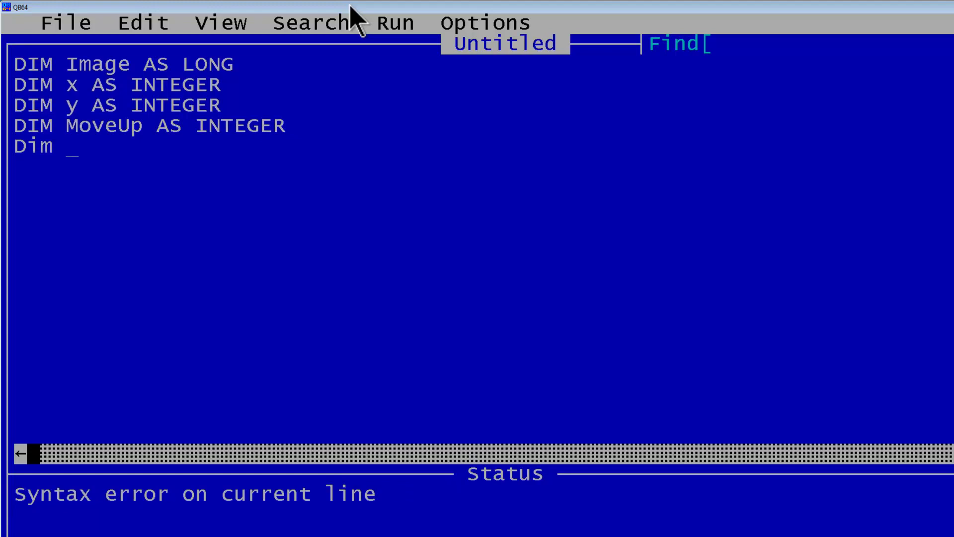
{"action": "type", "text": "Mo"}
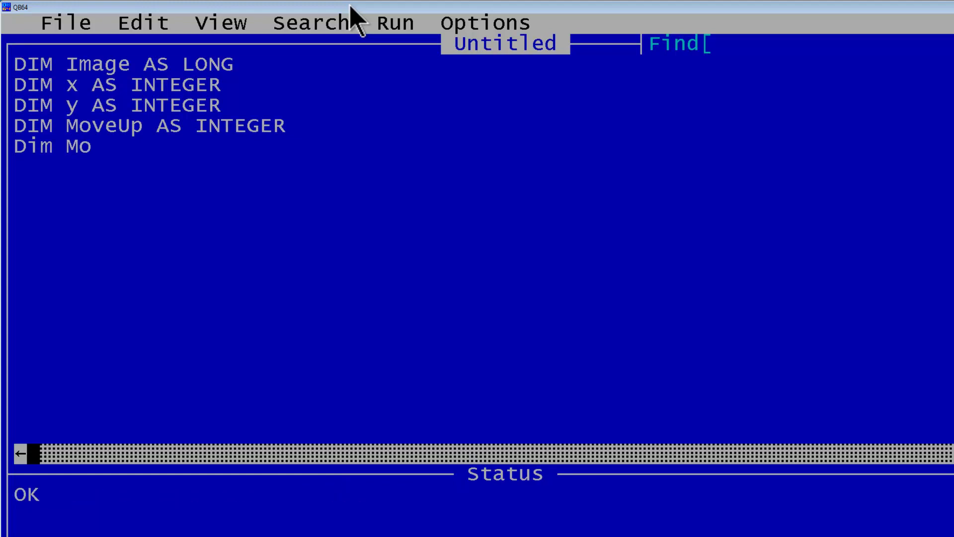
{"action": "type", "text": "veRight"}
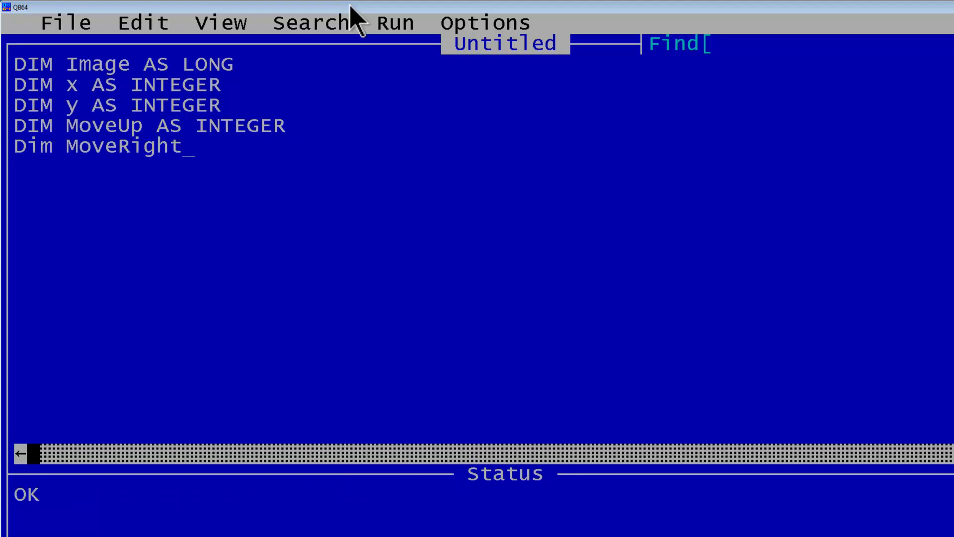
{"action": "type", "text": " as Int"}
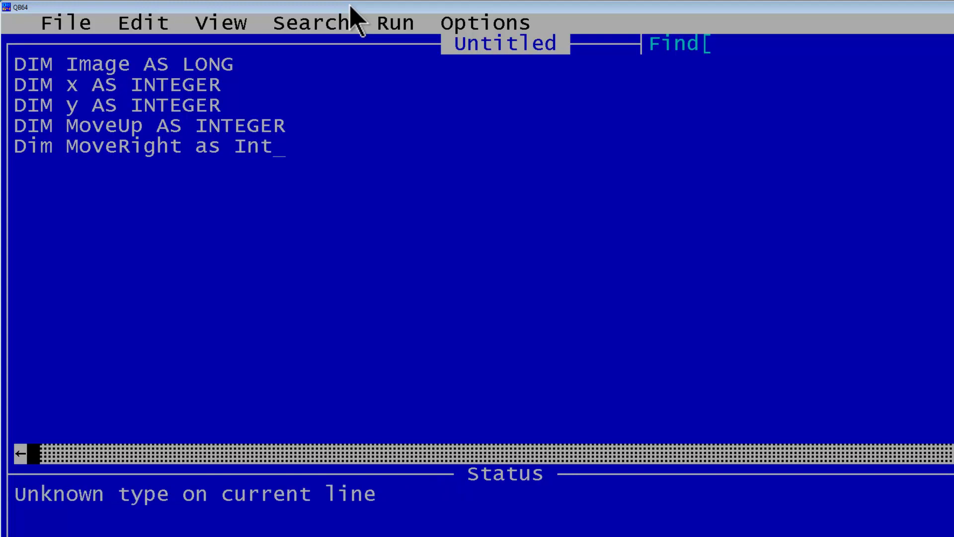
{"action": "type", "text": "eger"}
{"action": "key", "text": "Return"}
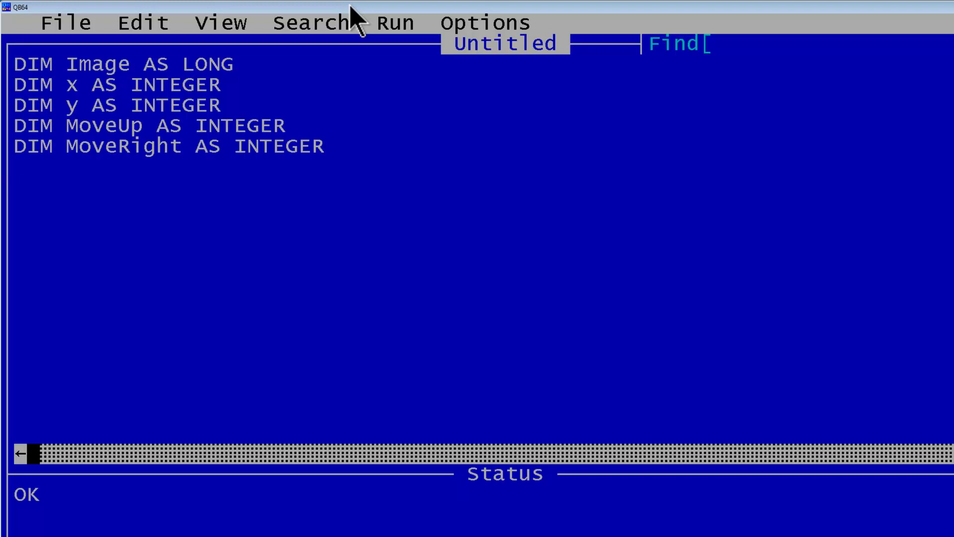
{"action": "type", "text": "Scree"}
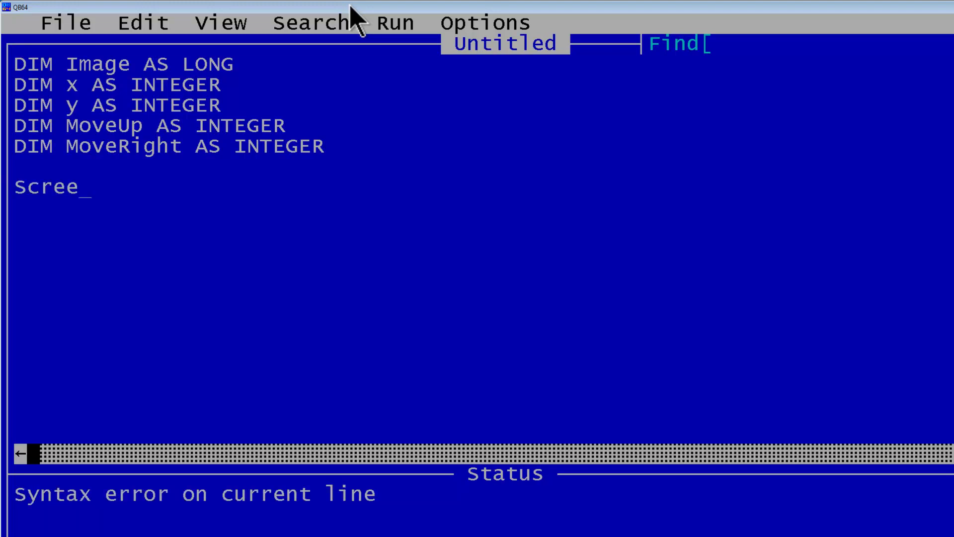
{"action": "type", "text": "n _"}
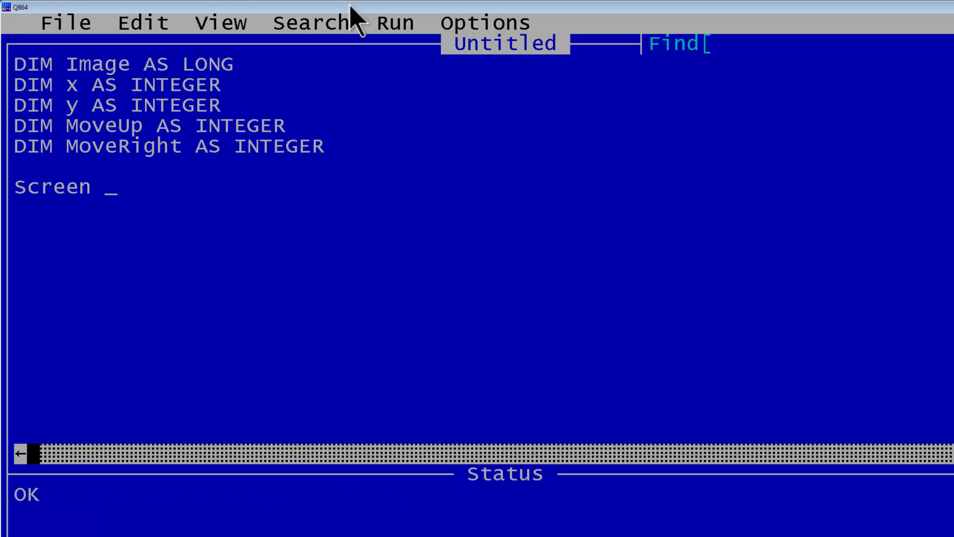
{"action": "type", "text": "NewIma"}
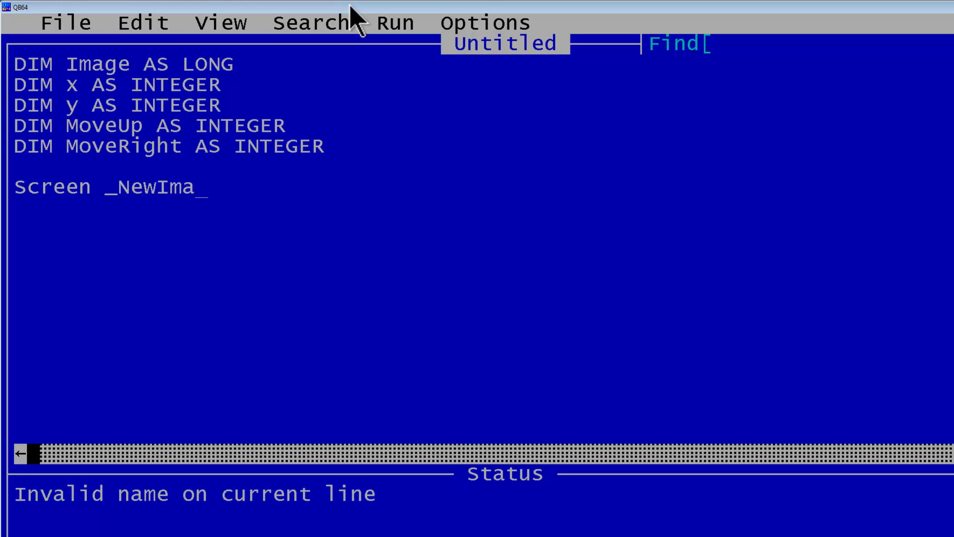
{"action": "type", "text": "ge(800,"}
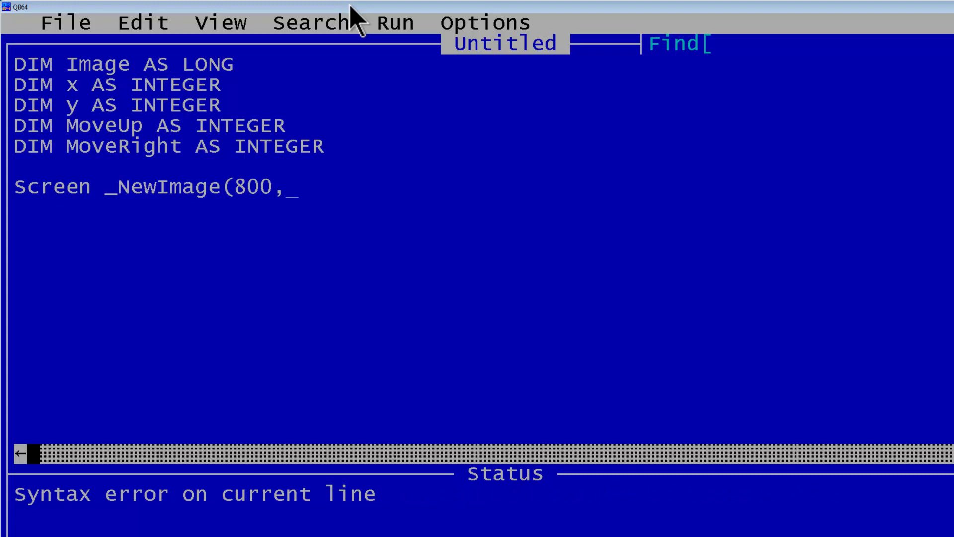
{"action": "type", "text": "600,"}
{"action": "type", "text": " 32"}
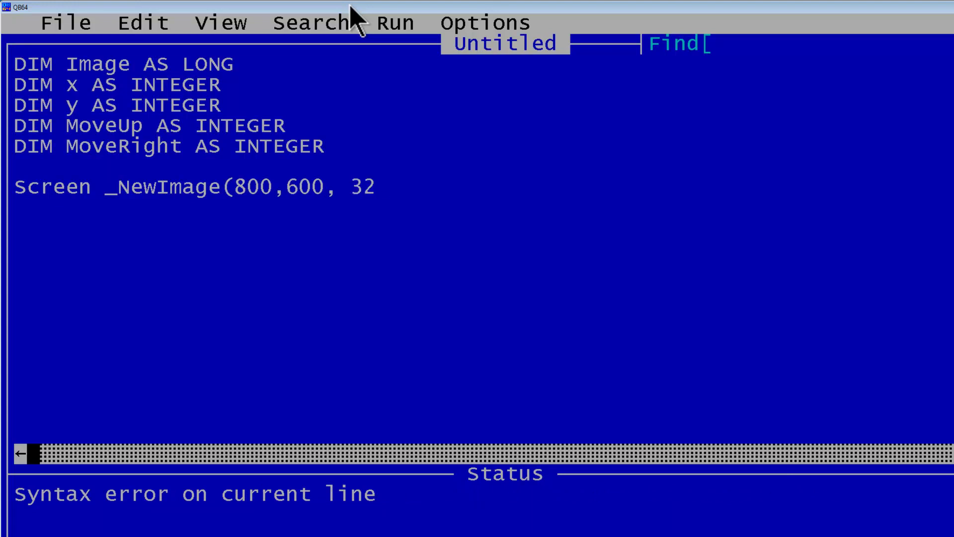
{"action": "type", "text": ")"}
Set up an 800x600 32-bit screen and assign 0 to x, y and MoveUp.
{"action": "key", "text": "Return"}
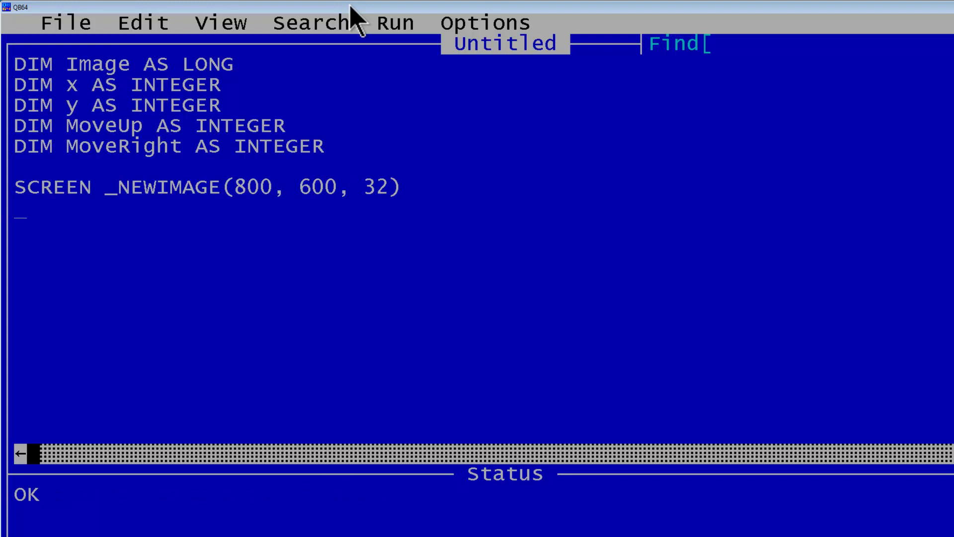
{"action": "type", "text": "x= 0"}
{"action": "key", "text": "Return"}
{"action": "type", "text": "y ="}
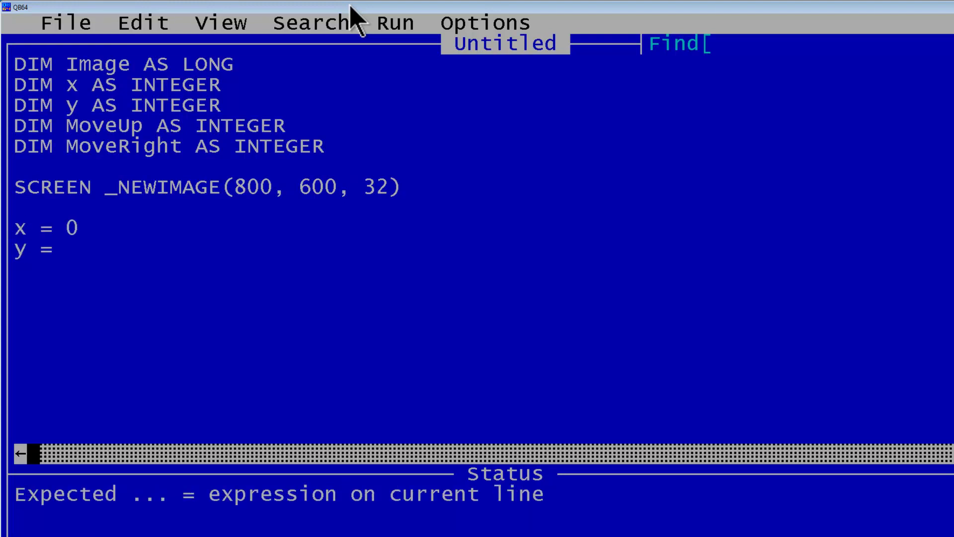
{"action": "type", "text": "0"}
{"action": "key", "text": "Return"}
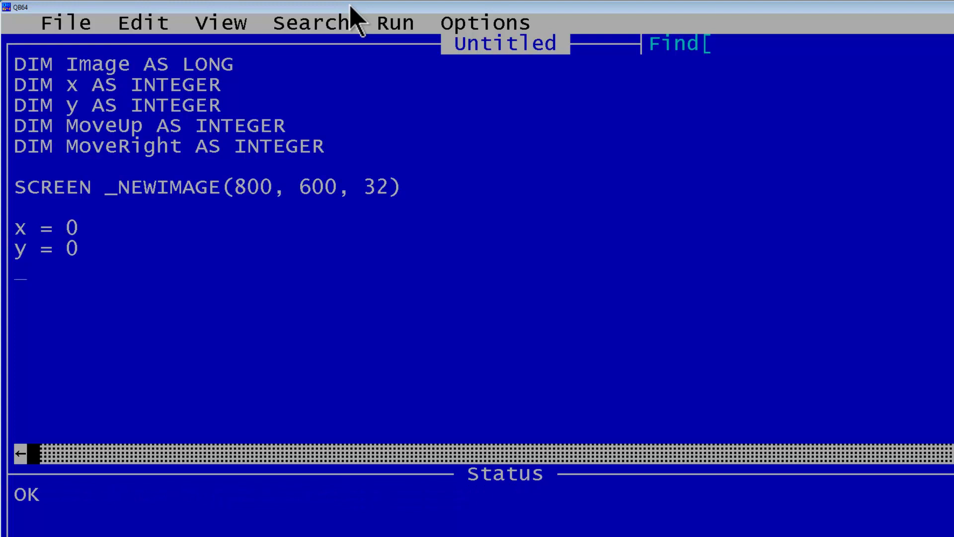
{"action": "type", "text": "MoveUp"}
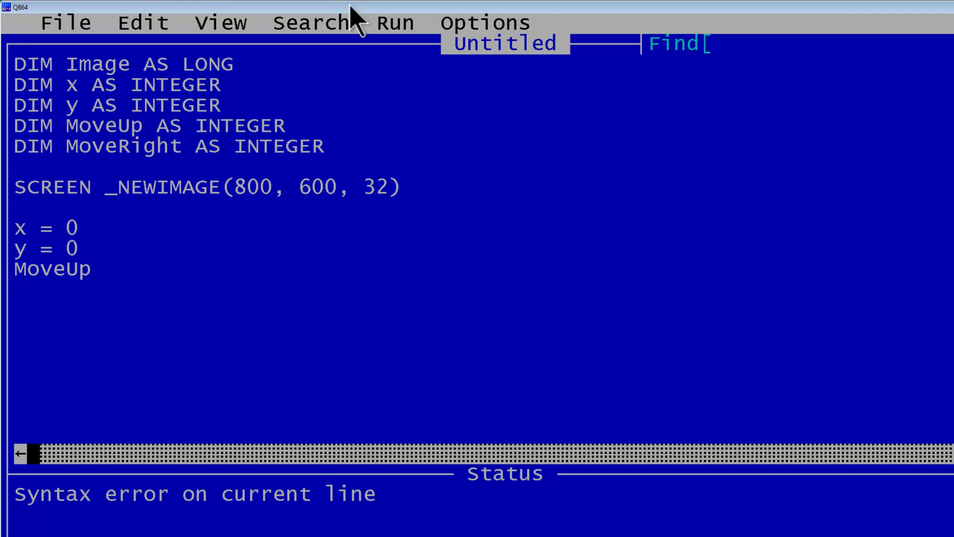
{"action": "type", "text": " ="}
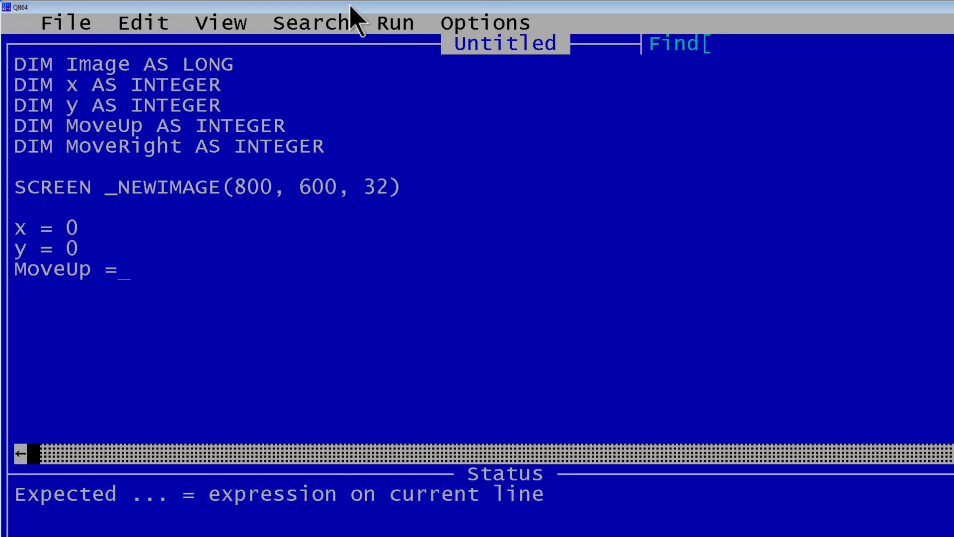
{"action": "type", "text": "0"}
{"action": "key", "text": "Return"}
{"action": "type", "text": "M"}
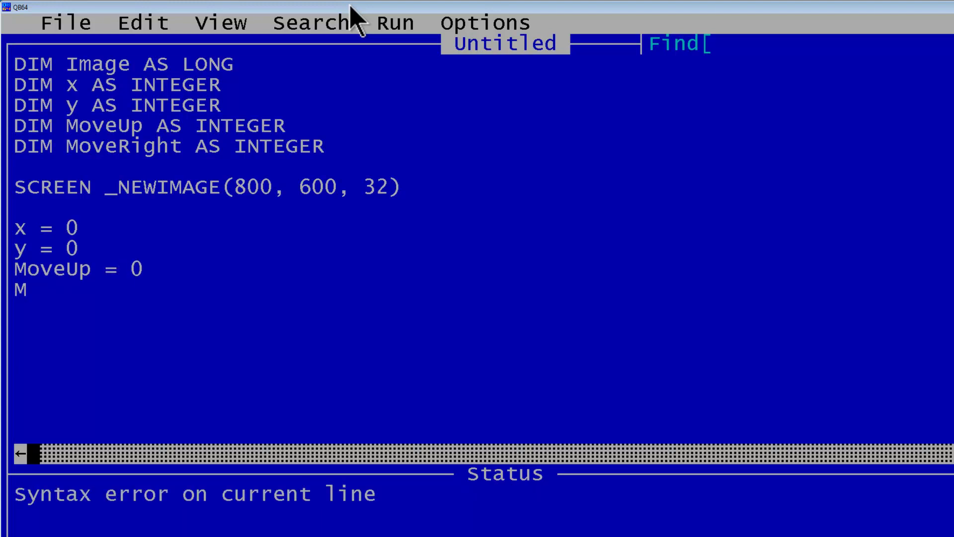
{"action": "type", "text": "ove"}
{"action": "type", "text": "Right"}
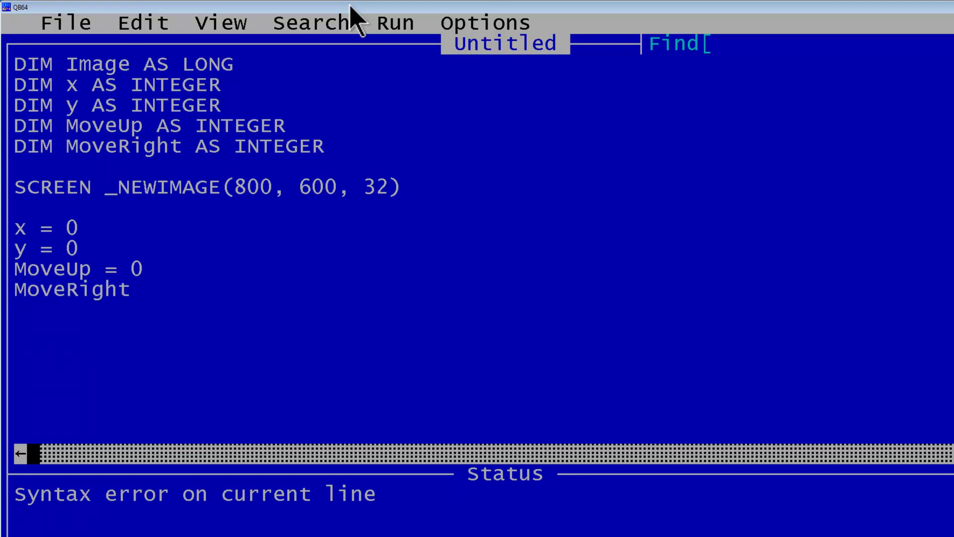
{"action": "type", "text": " = 1 "}
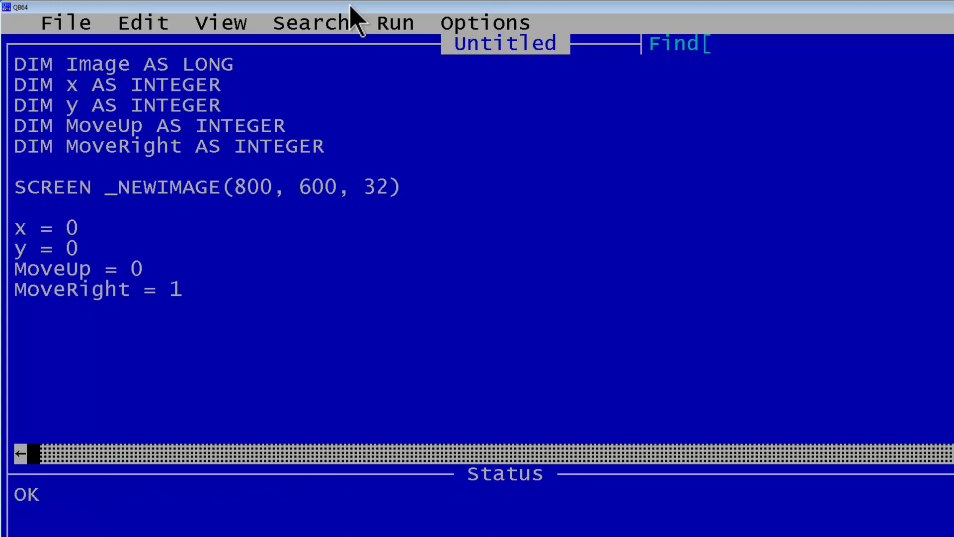
{"action": "type", "text": "I"}
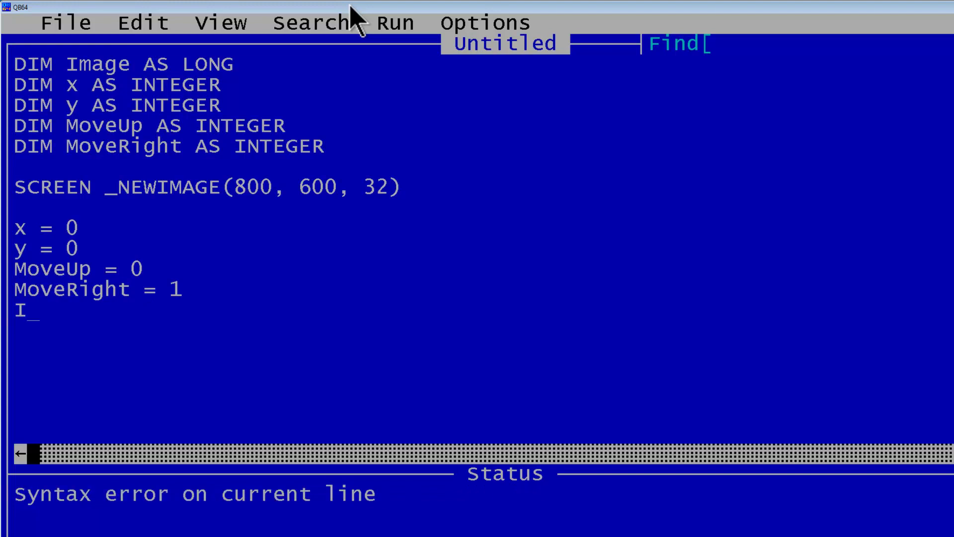
{"action": "type", "text": "mage "}
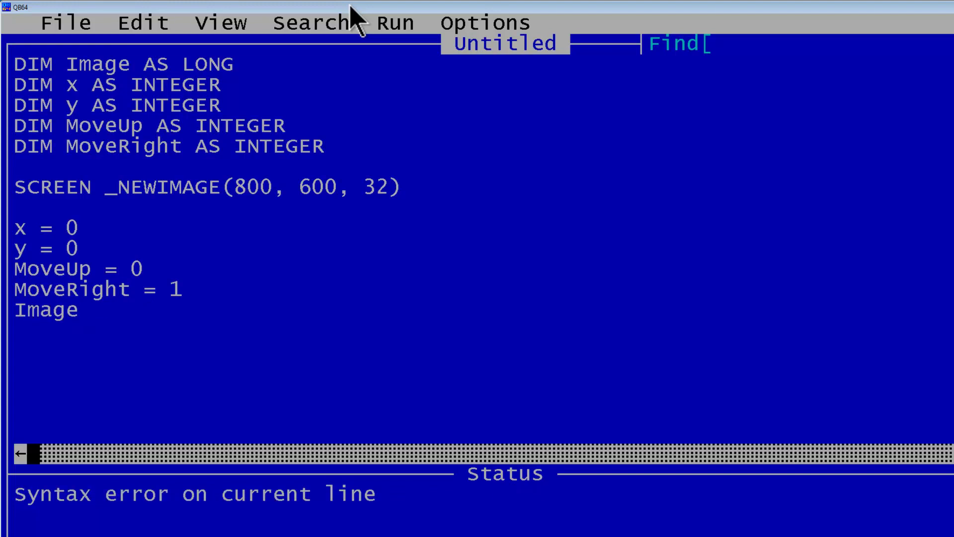
{"action": "type", "text": "= _Lo"}
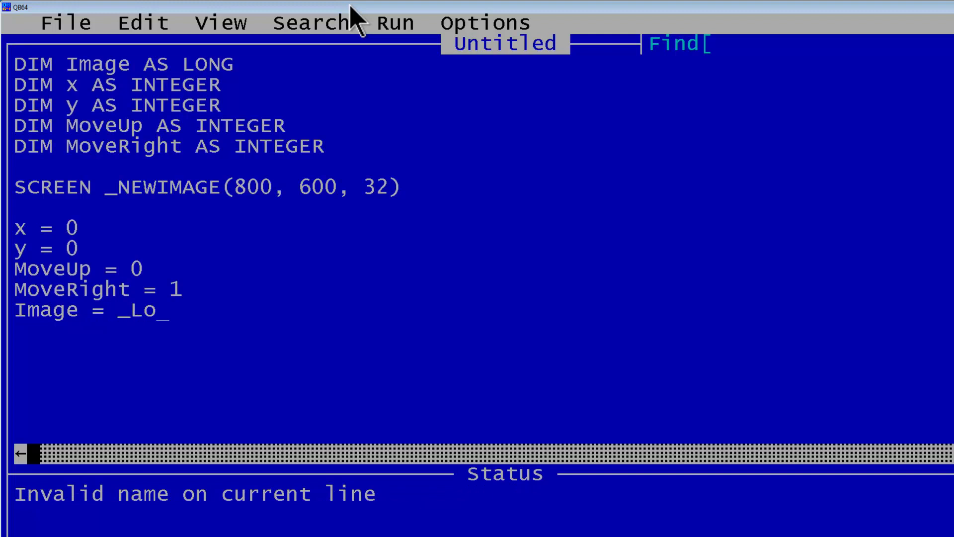
{"action": "type", "text": "adIm"}
{"action": "type", "text": "age(\""}
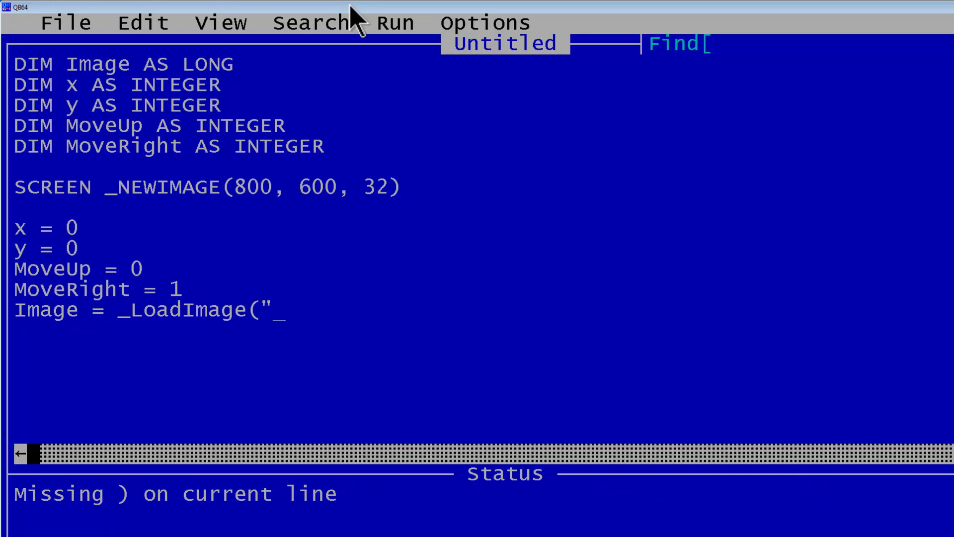
{"action": "type", "text": "Ball.p"}
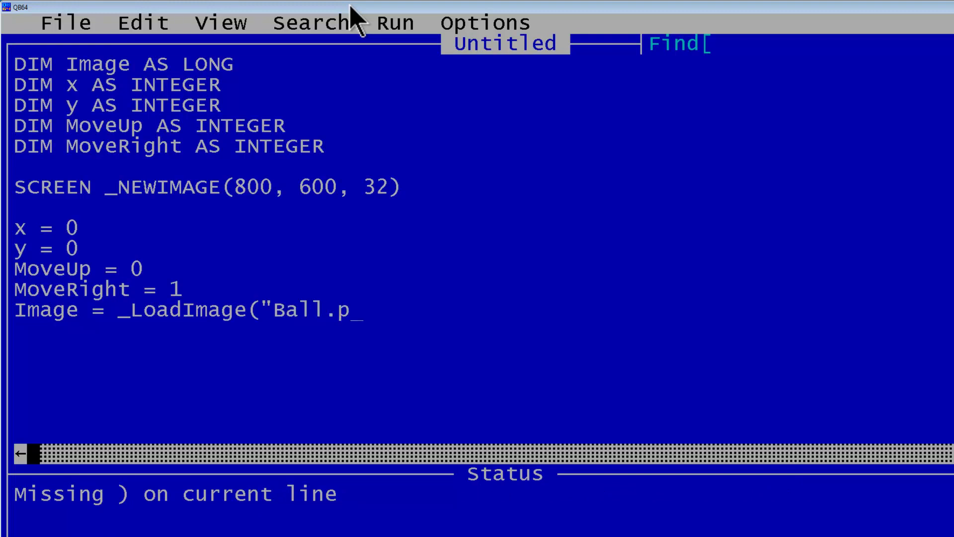
{"action": "type", "text": "ng\")"}
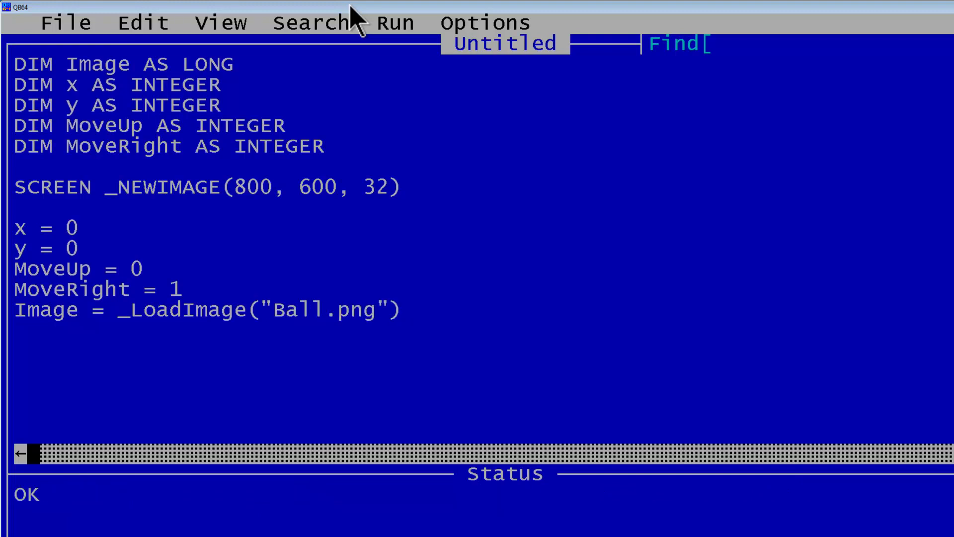
Set MoveRight = 1, load "Ball.png" into Image, and start a DO loop.
{"action": "key", "text": "Return"}
{"action": "key", "text": "Return"}
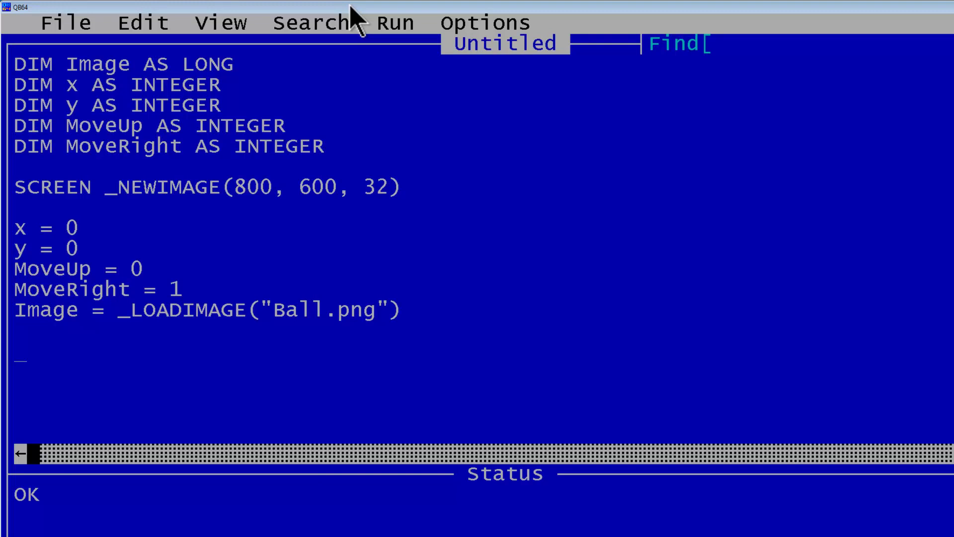
{"action": "type", "text": "Do"}
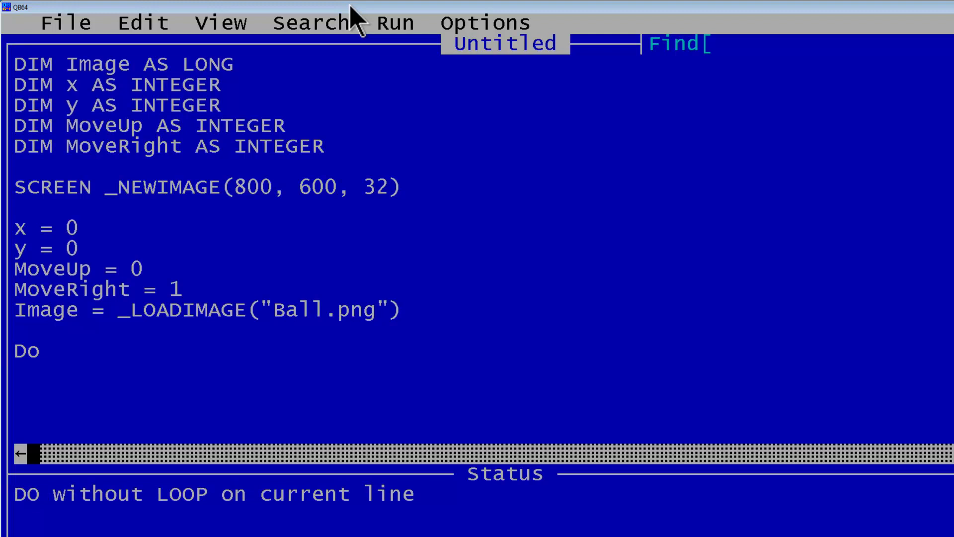
{"action": "key", "text": "Return"}
{"action": "key", "text": "Return"}
{"action": "type", "text": "Loo"}
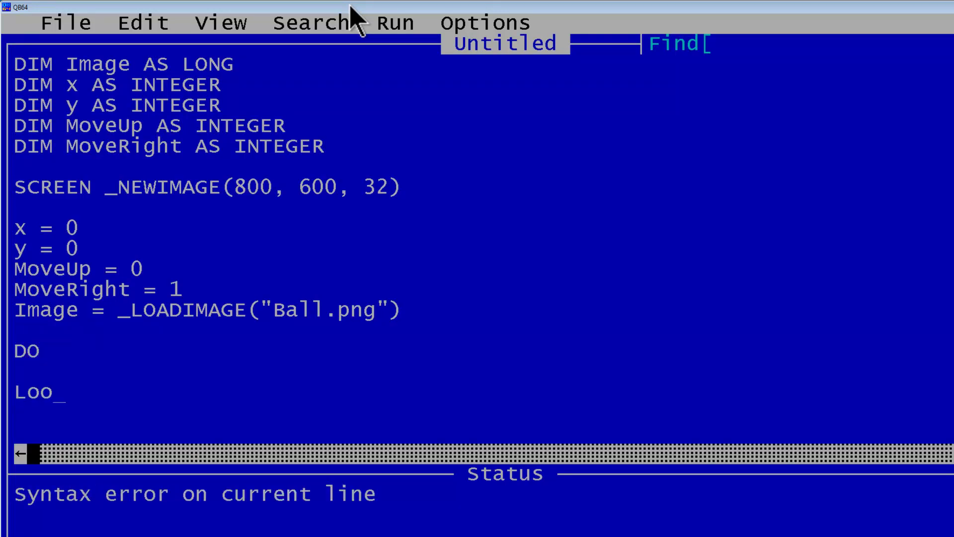
{"action": "type", "text": "p Wh"}
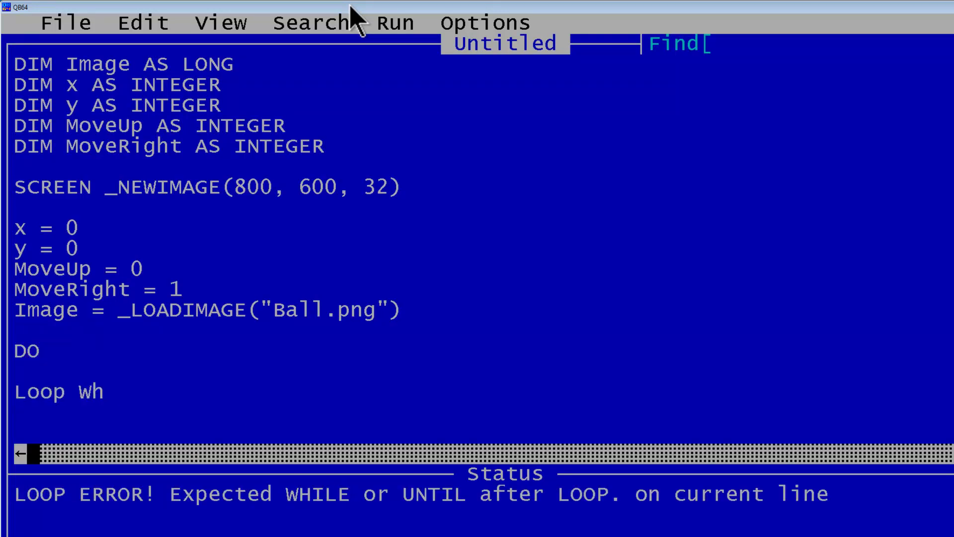
{"action": "type", "text": "ileInke"}
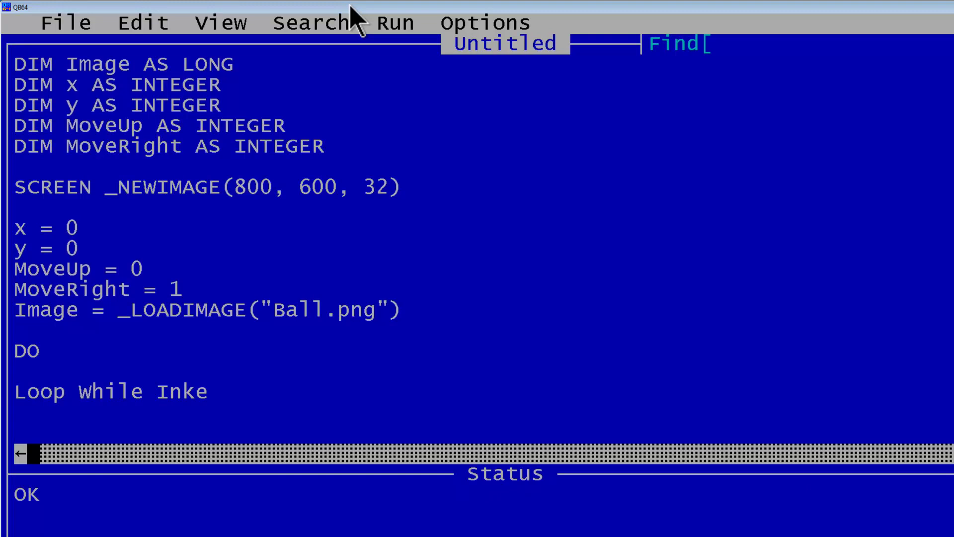
{"action": "type", "text": "y$ ="}
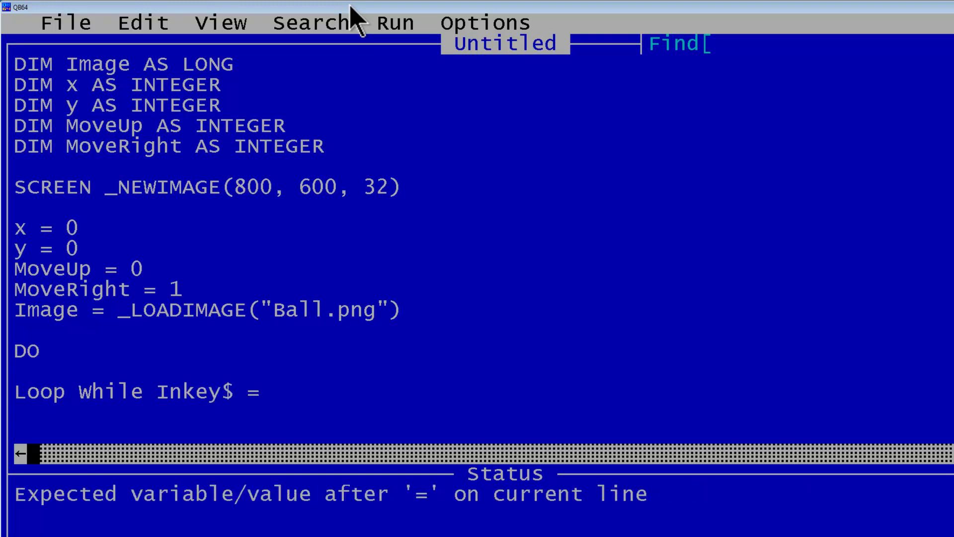
{"action": "type", "text": "\"\""}
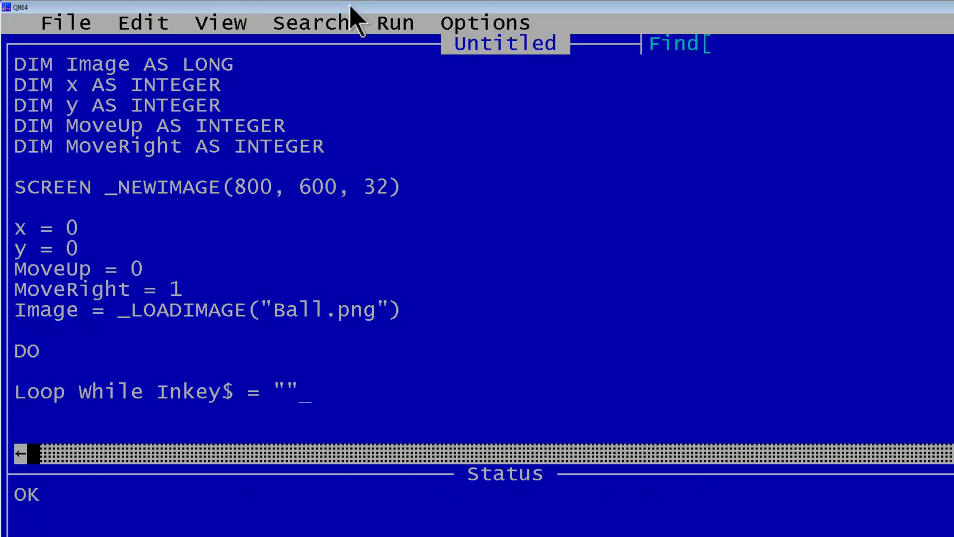
Add _PutImage (x, y), Image on the blank line inside the loop.
{"action": "left_click", "coordinate": [43, 369]}
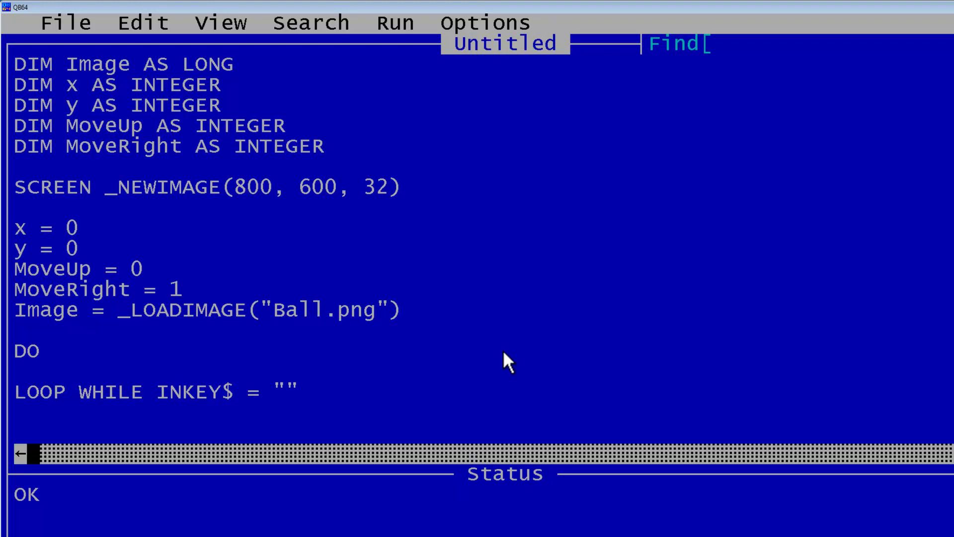
{"action": "type", "text": "_"}
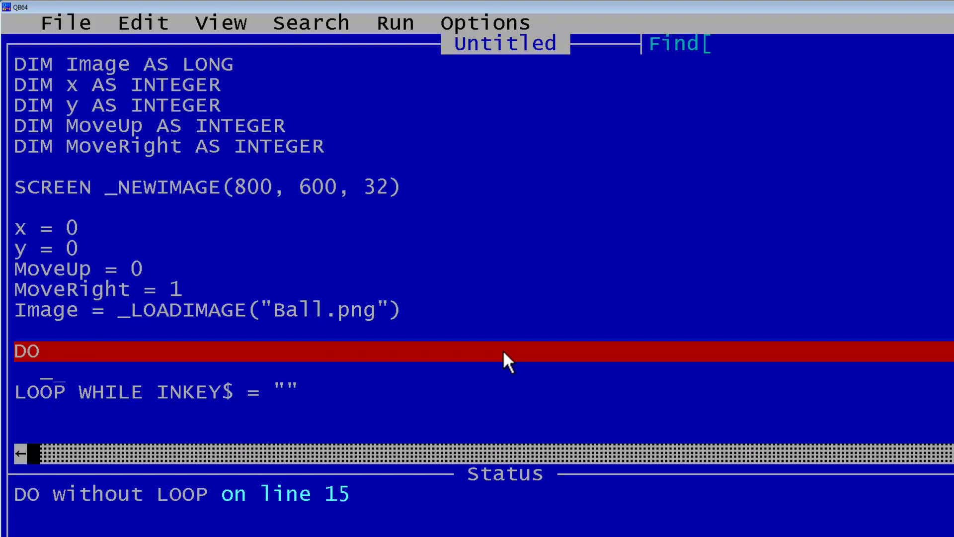
{"action": "type", "text": "PutIma"}
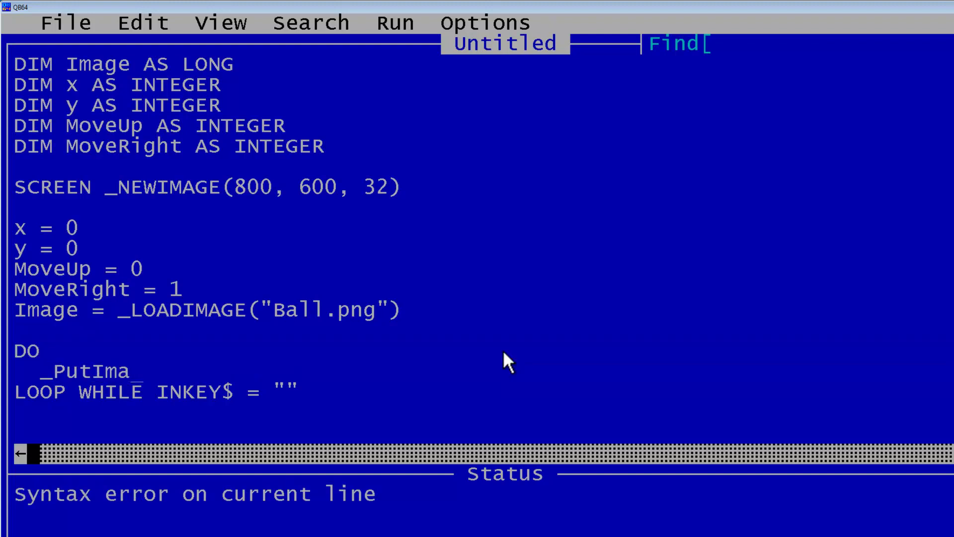
{"action": "type", "text": "ge(x"}
{"action": "type", "text": ",y)"}
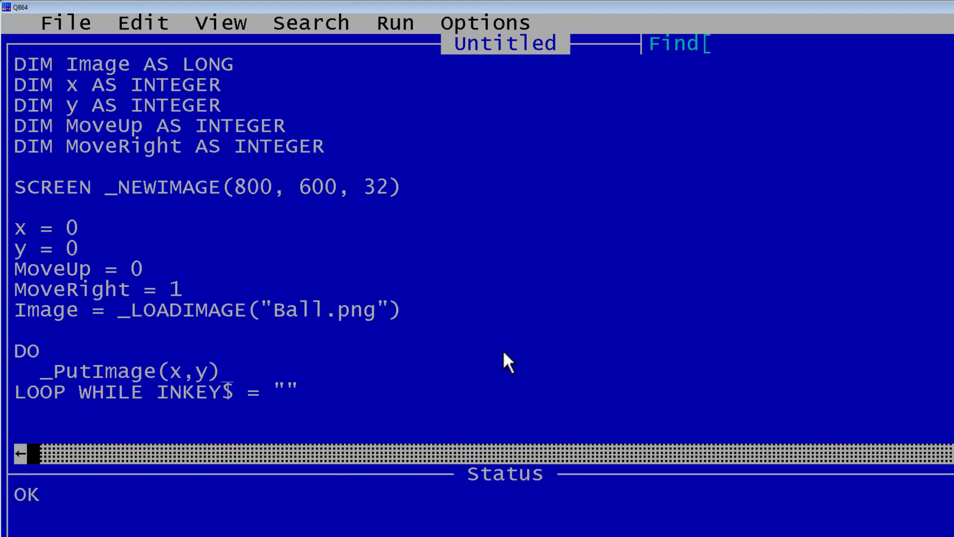
{"action": "type", "text": ", Ima"}
{"action": "type", "text": "ge"}
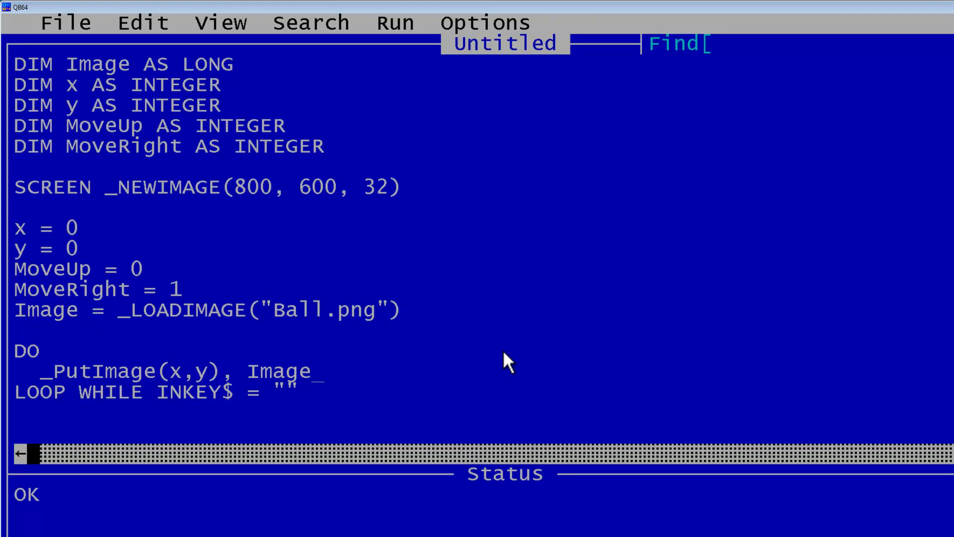
{"action": "left_click", "coordinate": [394, 26]}
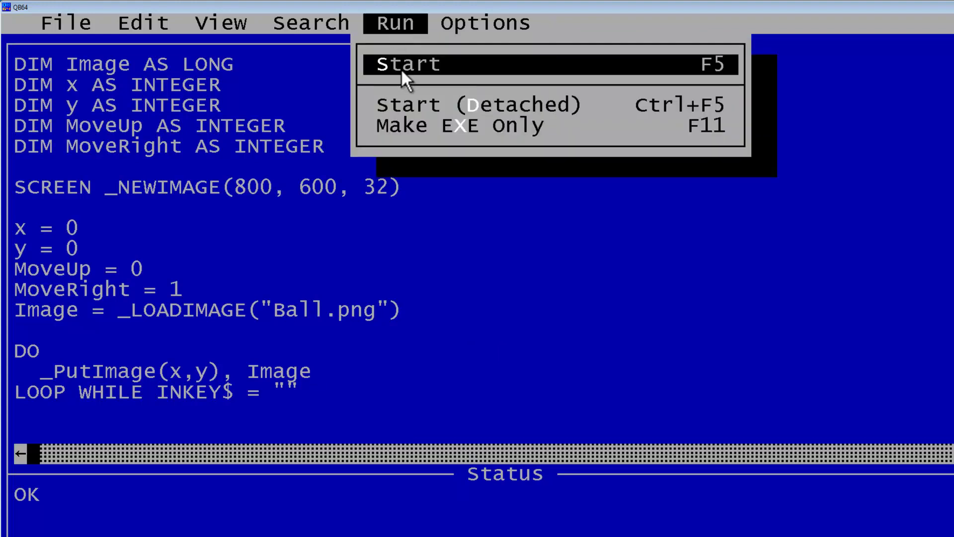
{"action": "left_click", "coordinate": [401, 68]}
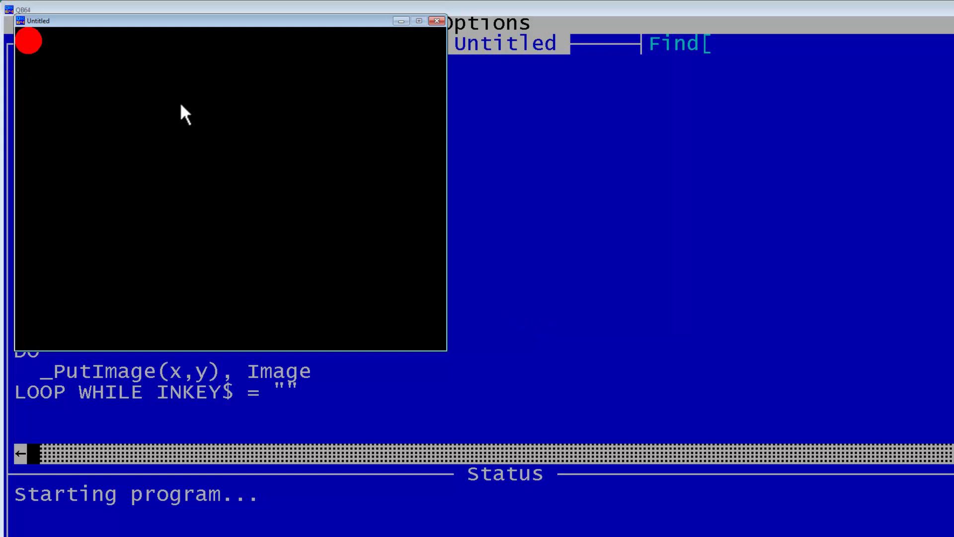
{"action": "left_click", "coordinate": [438, 20]}
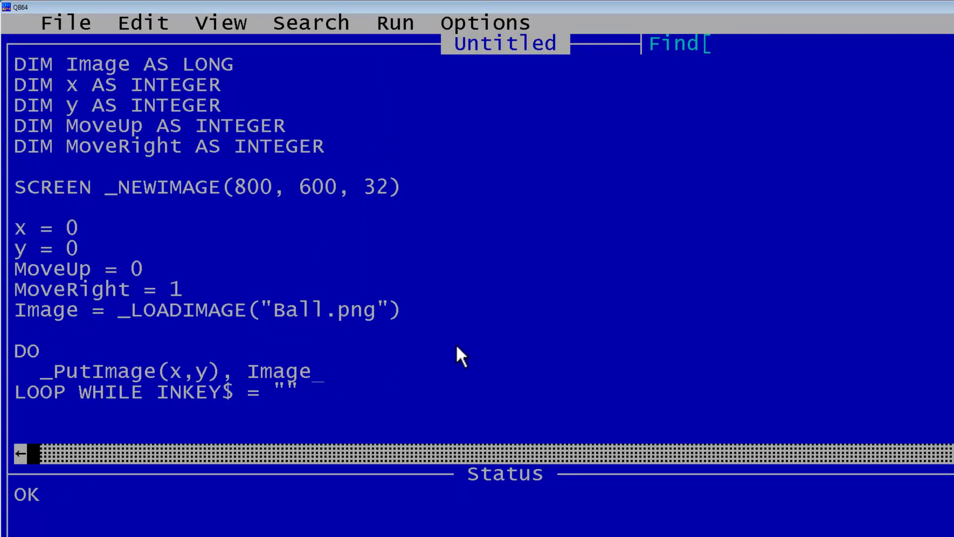
Insert x = x + 1 and y = y + 1 above the _PutImage line.
{"action": "key", "text": "Up"}
{"action": "key", "text": "Return"}
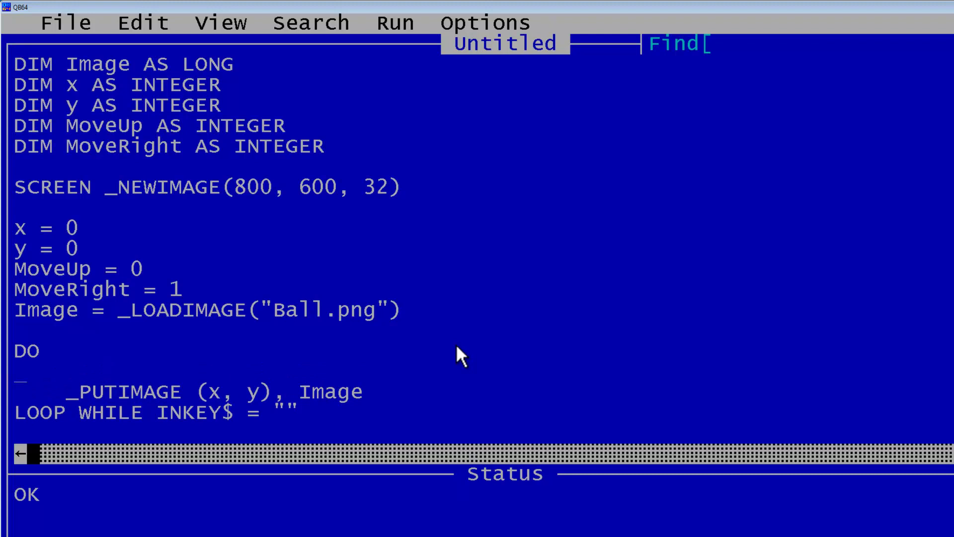
{"action": "type", "text": "x =x +1"}
{"action": "key", "text": "Return"}
{"action": "type", "text": "y ="}
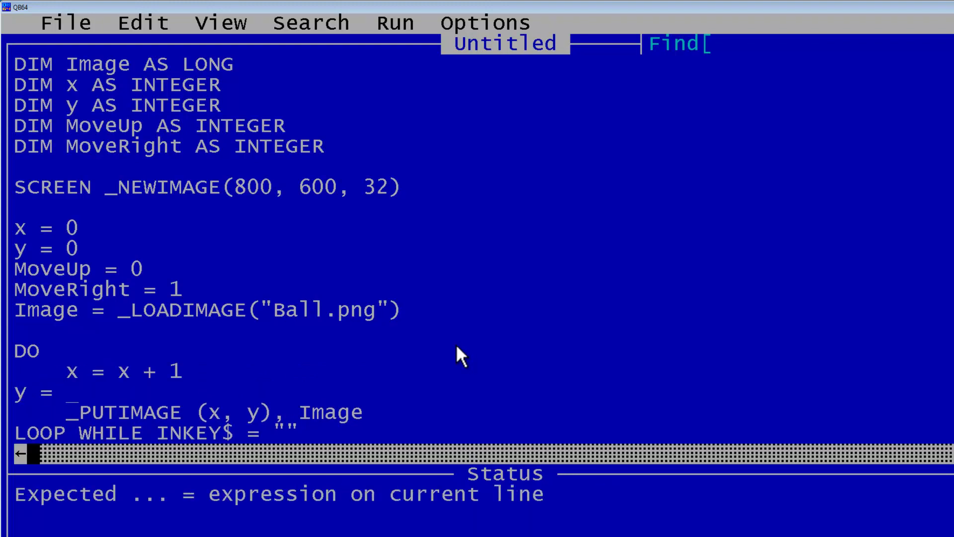
{"action": "type", "text": " y+1"}
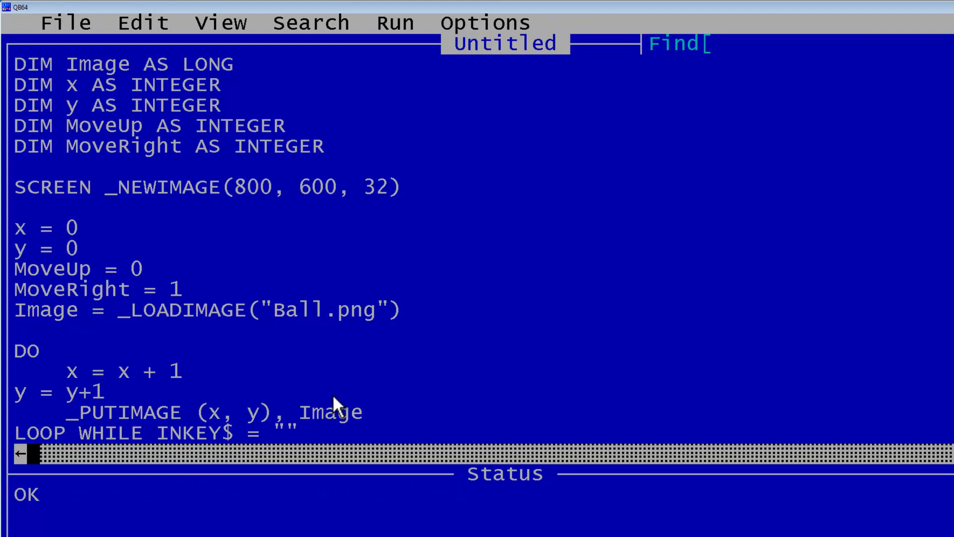
{"action": "key", "text": "Return"}
{"action": "key", "text": "Delete"}
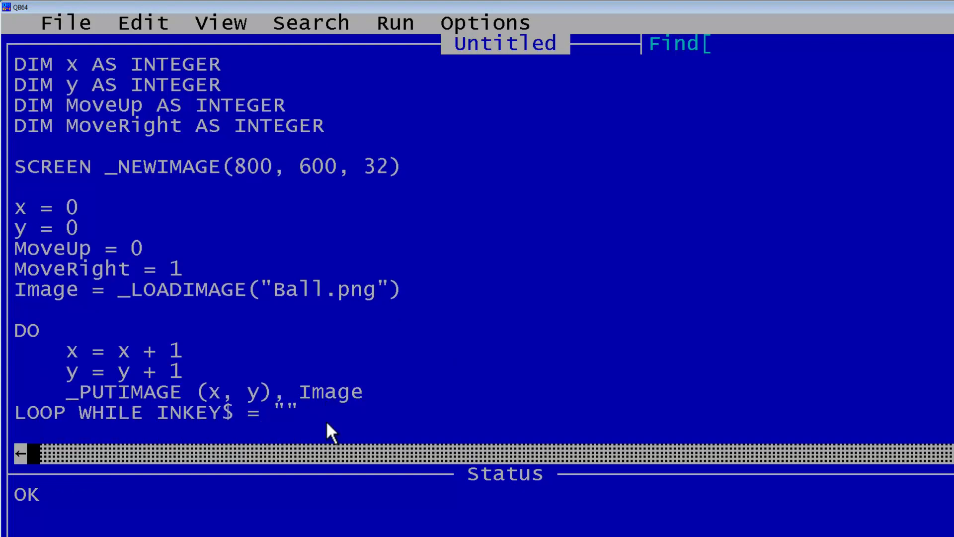
{"action": "scroll", "coordinate": [326, 421], "scroll_direction": "down", "scroll_amount": 2}
{"action": "scroll", "coordinate": [325, 420], "scroll_direction": "down", "scroll_amount": 2}
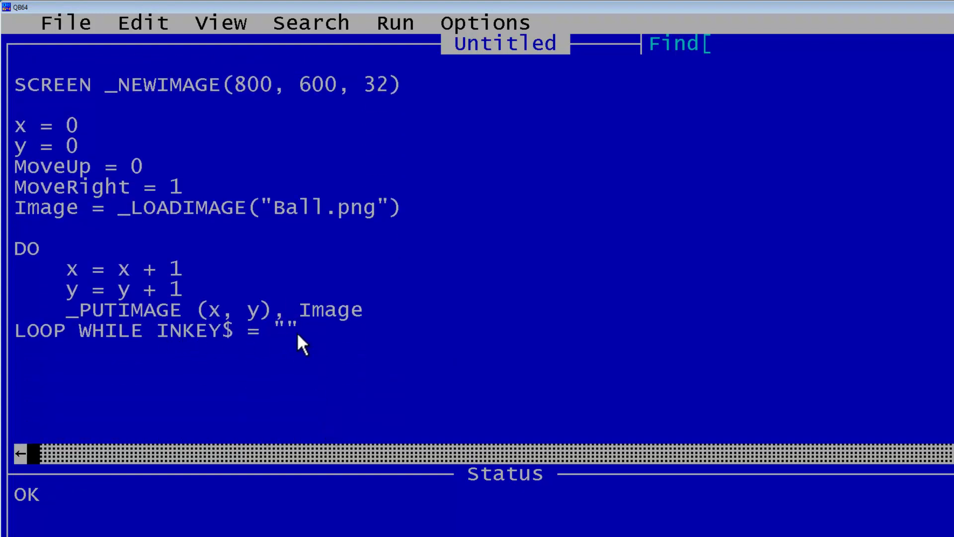
{"action": "left_click", "coordinate": [390, 26]}
{"action": "left_click", "coordinate": [406, 64]}
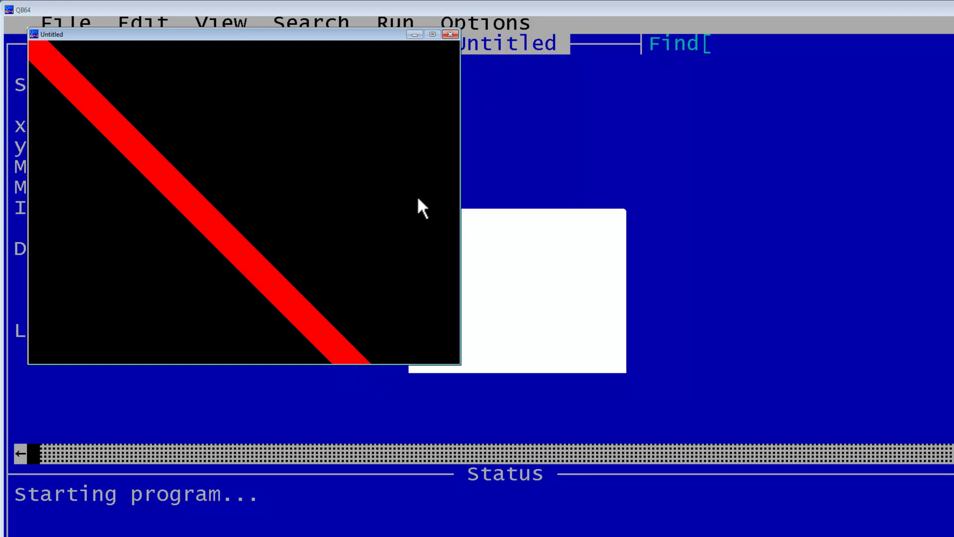
{"action": "key", "text": "space"}
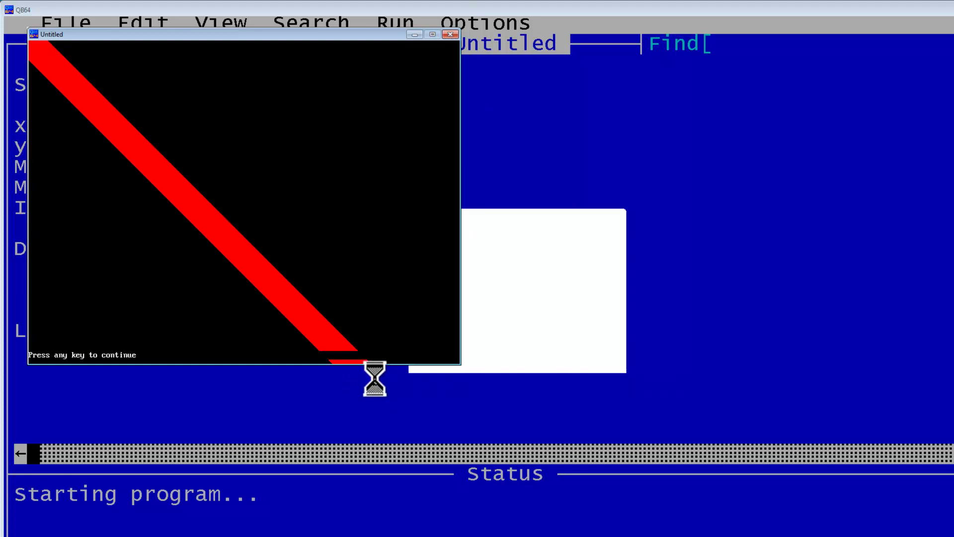
{"action": "key", "text": "space"}
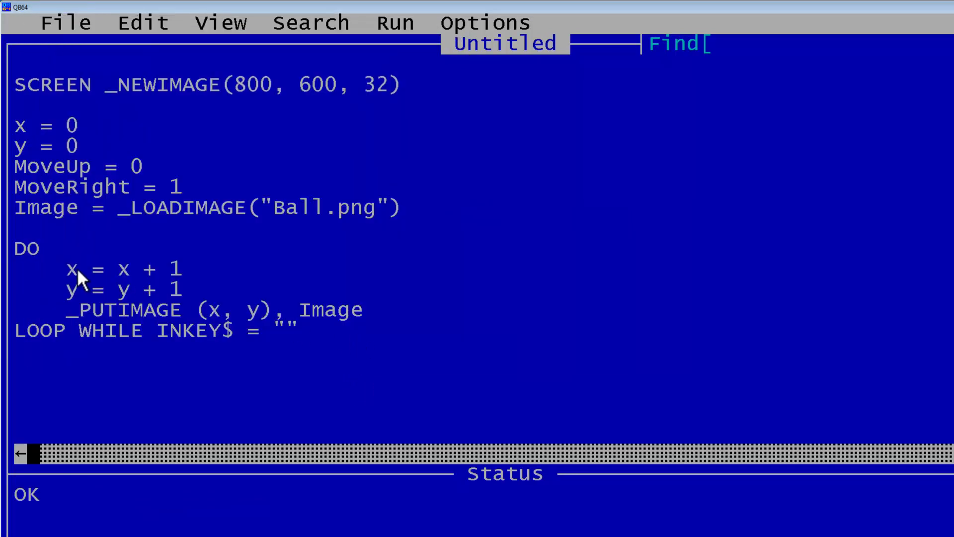
Add a _LIMIT 30 line directly after DO.
{"action": "key", "text": "Return"}
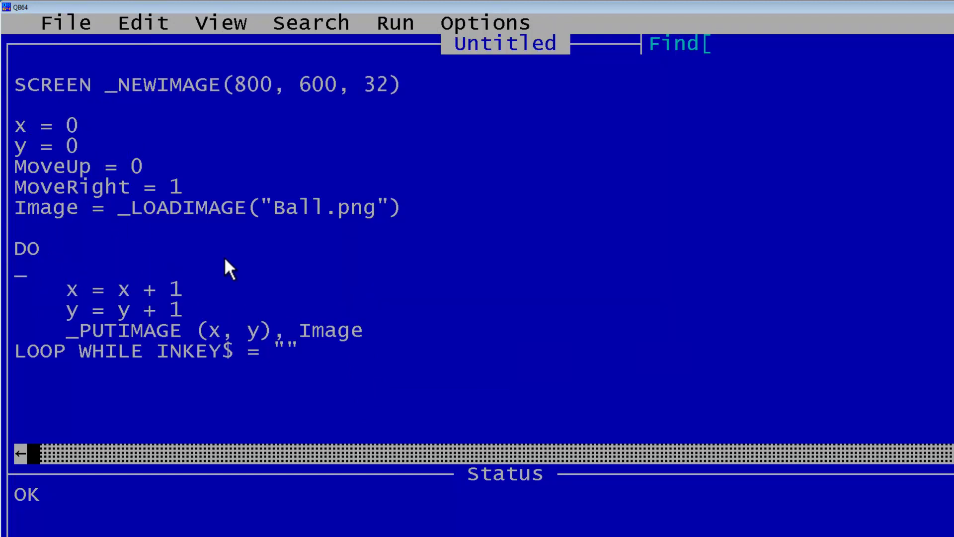
{"action": "type", "text": "L"}
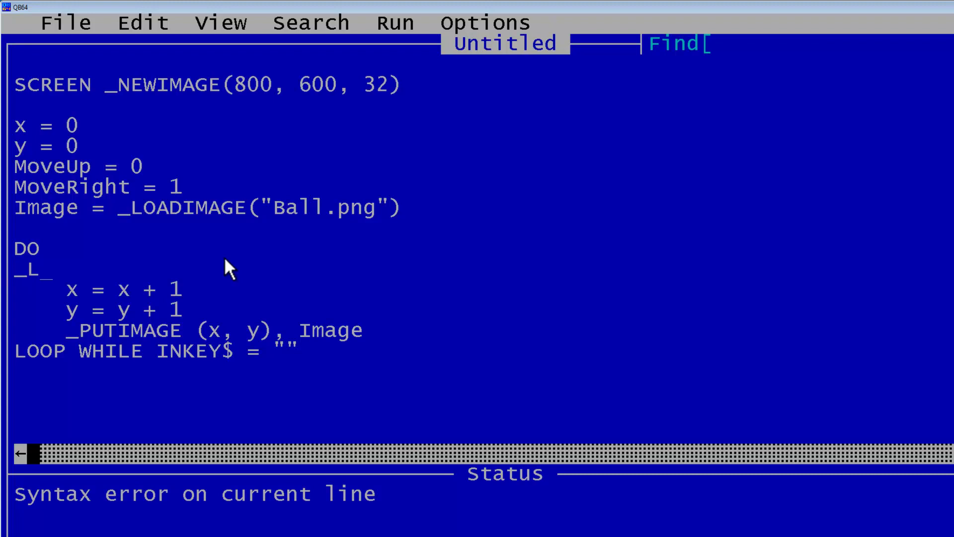
{"action": "type", "text": "imit"}
{"action": "type", "text": " 30"}
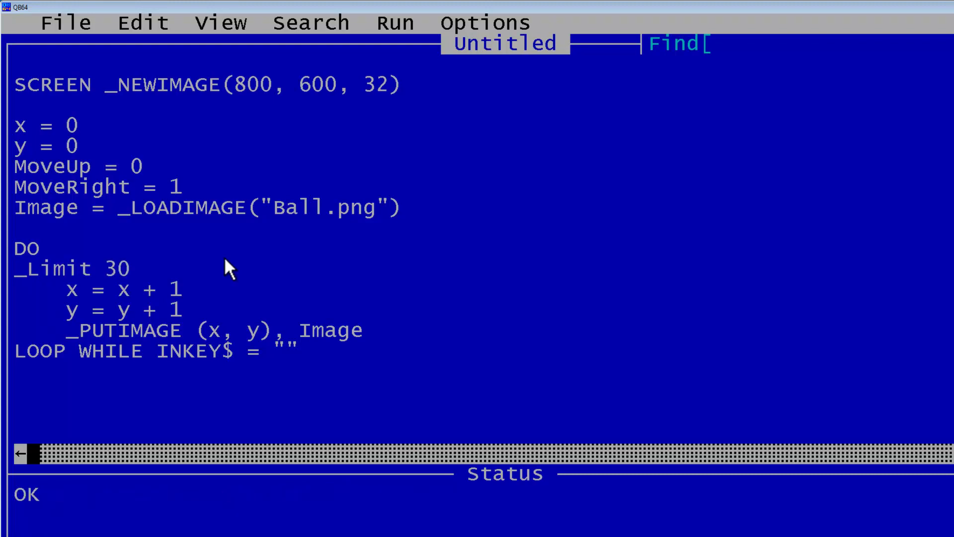
{"action": "left_click", "coordinate": [226, 291]}
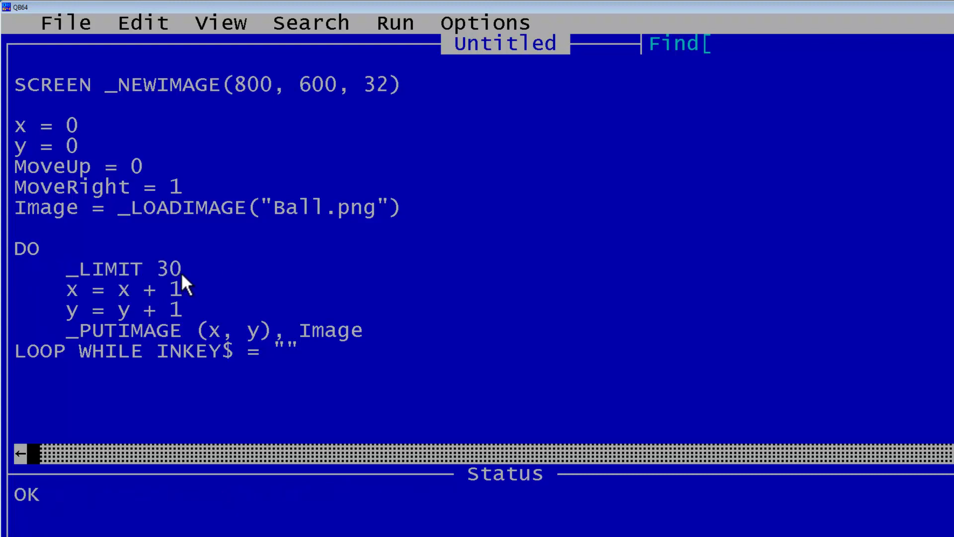
{"action": "left_click", "coordinate": [393, 20]}
{"action": "left_click", "coordinate": [401, 73]}
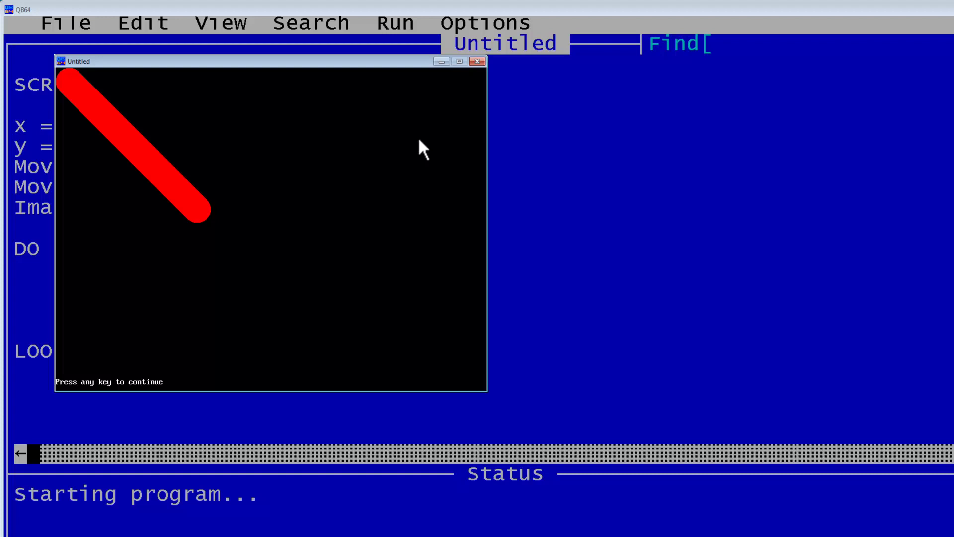
{"action": "key", "text": "space"}
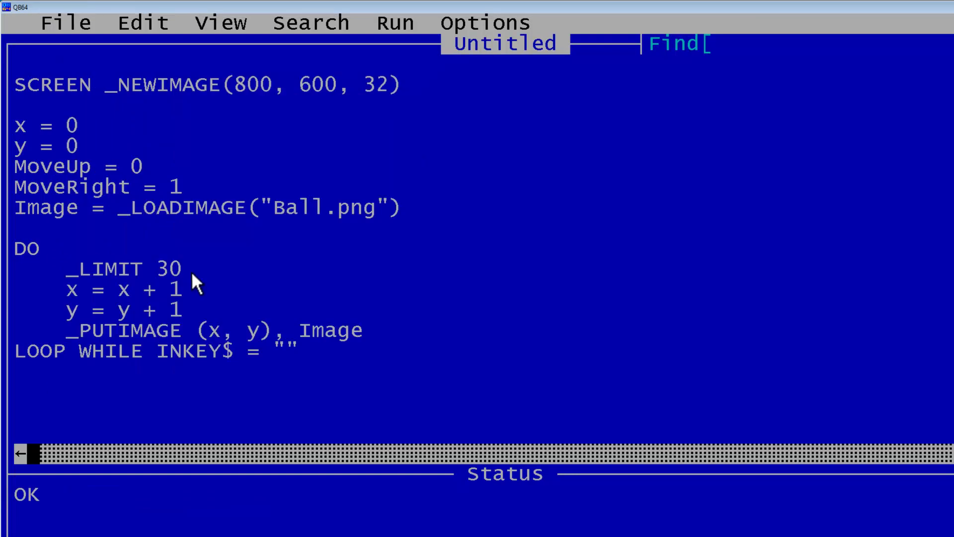
Put PCOPY _DISPLAY, 1 before _PUTIMAGE and PCOPY 1, _DISPLAY after it.
{"action": "left_click", "coordinate": [193, 313]}
{"action": "key", "text": "Return"}
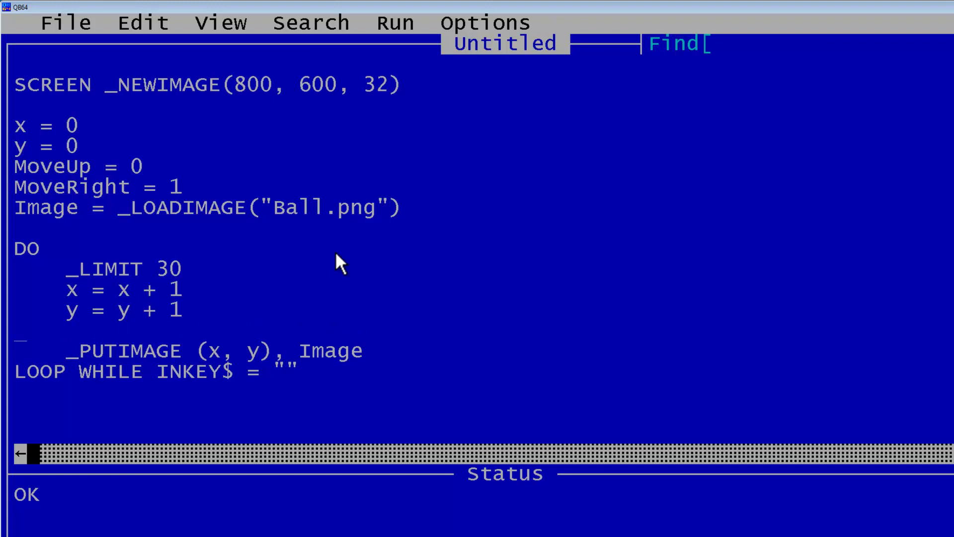
{"action": "type", "text": "Pcop"}
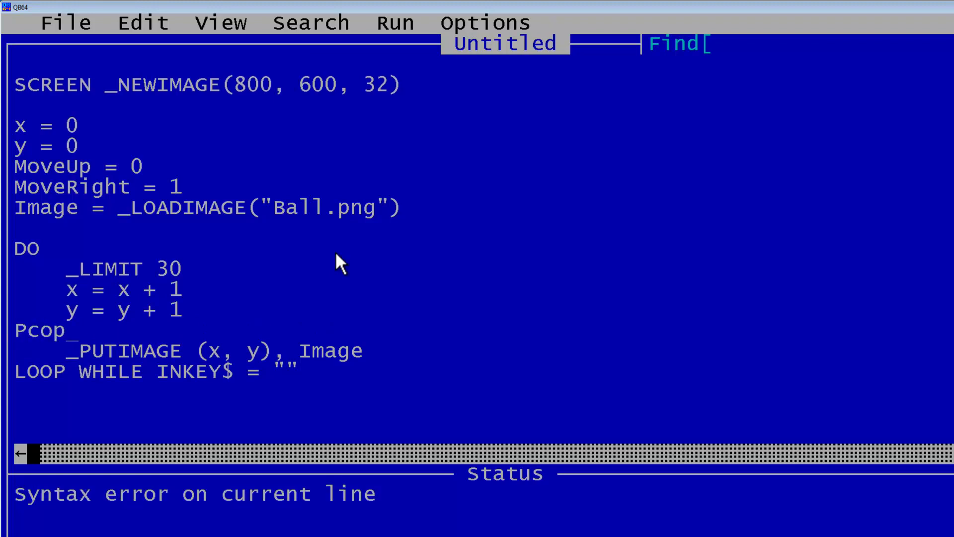
{"action": "type", "text": "y _D"}
{"action": "type", "text": "ispla"}
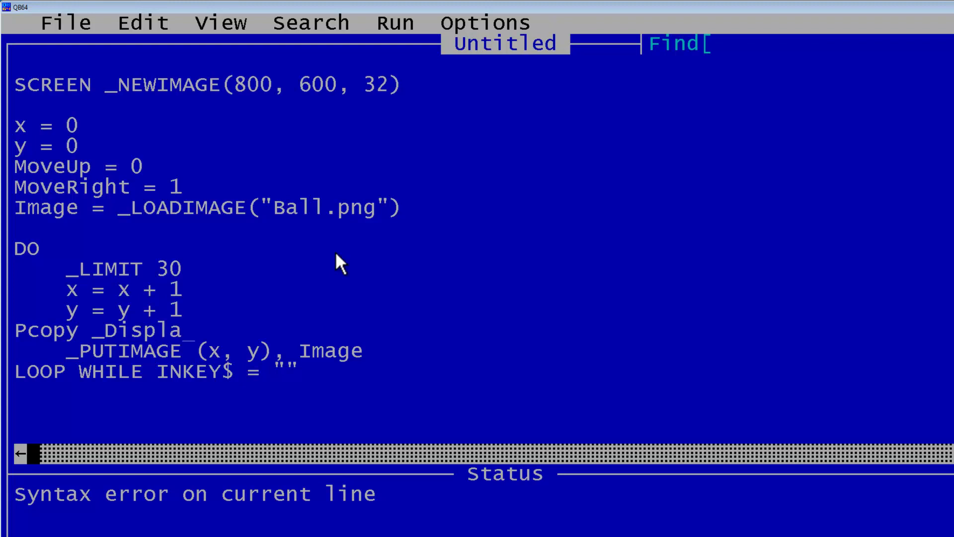
{"action": "type", "text": "y,"}
{"action": "type", "text": " 1"}
{"action": "left_click", "coordinate": [367, 350]}
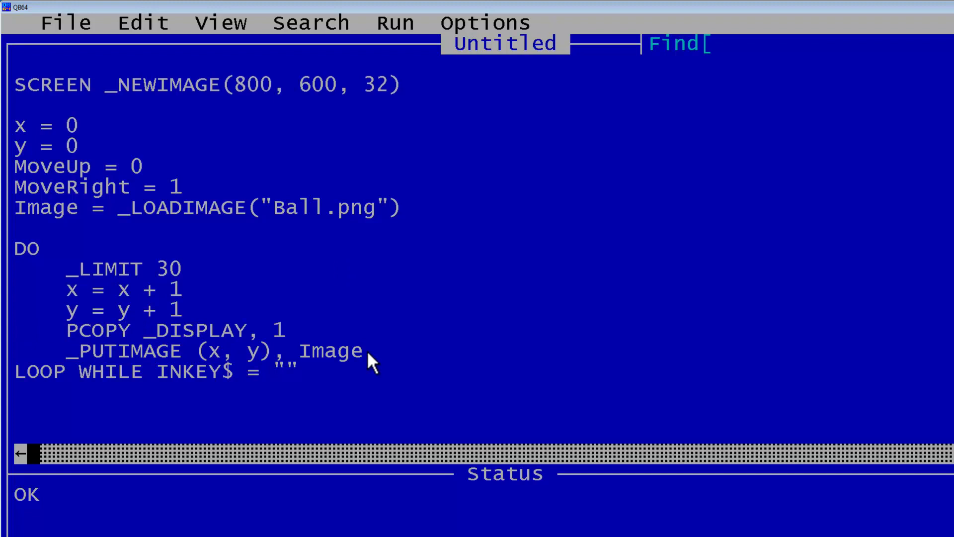
{"action": "key", "text": "Return"}
{"action": "type", "text": "P"}
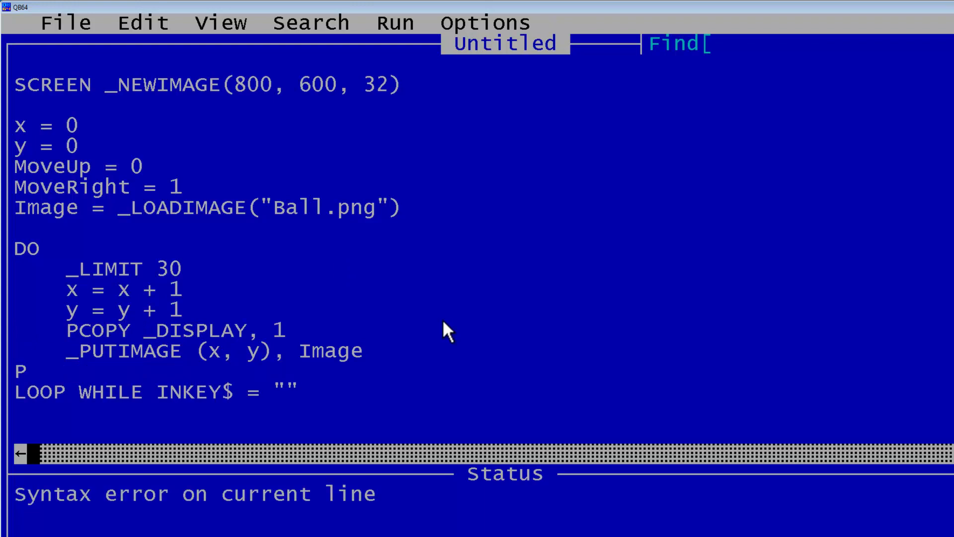
{"action": "type", "text": "cop"}
{"action": "type", "text": "y 1, "}
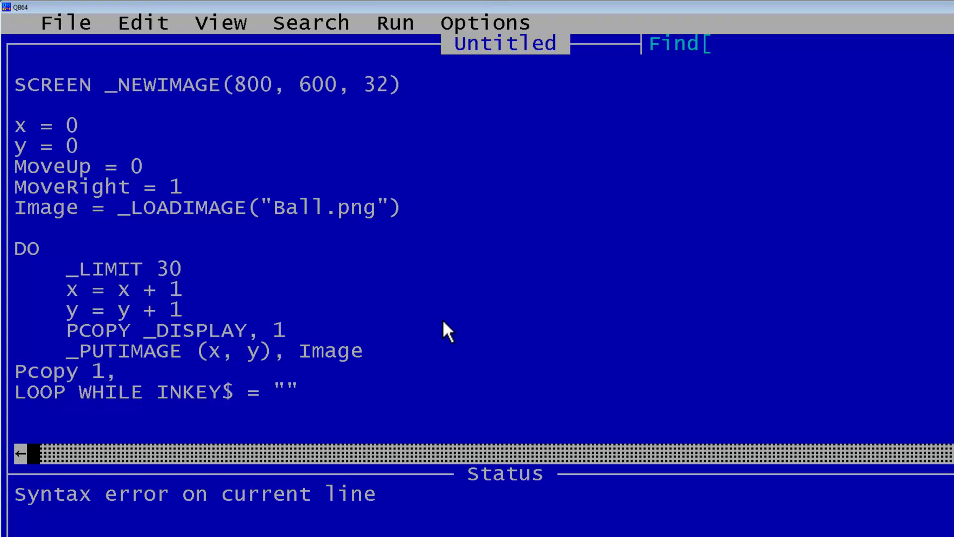
{"action": "type", "text": "_Di"}
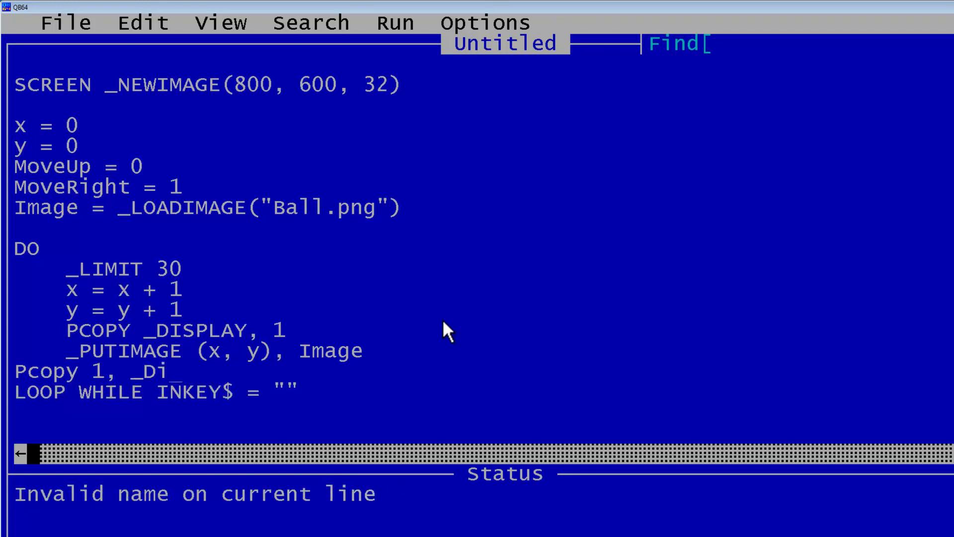
{"action": "type", "text": "splay"}
{"action": "key", "text": "Down"}
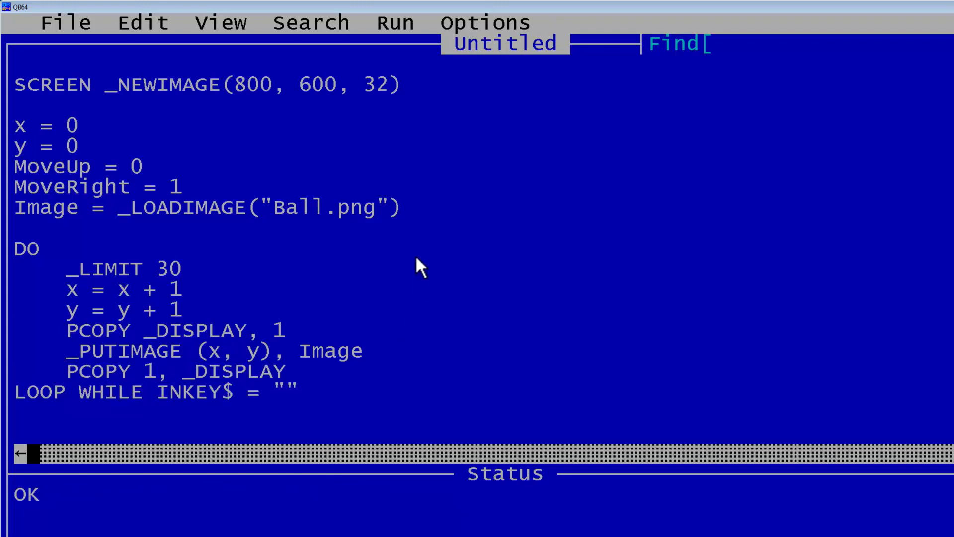
{"action": "left_click", "coordinate": [400, 25]}
{"action": "left_click", "coordinate": [436, 63]}
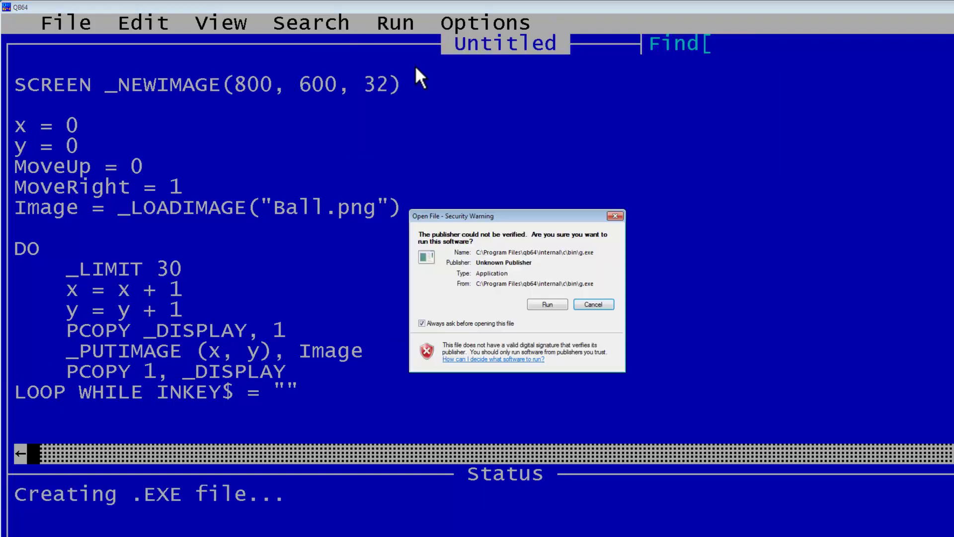
{"action": "left_click", "coordinate": [547, 305]}
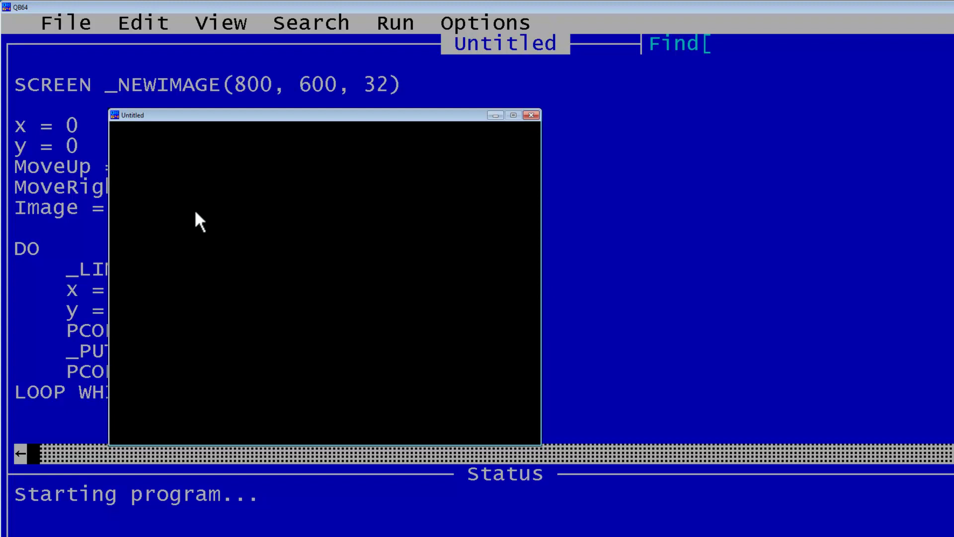
{"action": "key", "text": "space"}
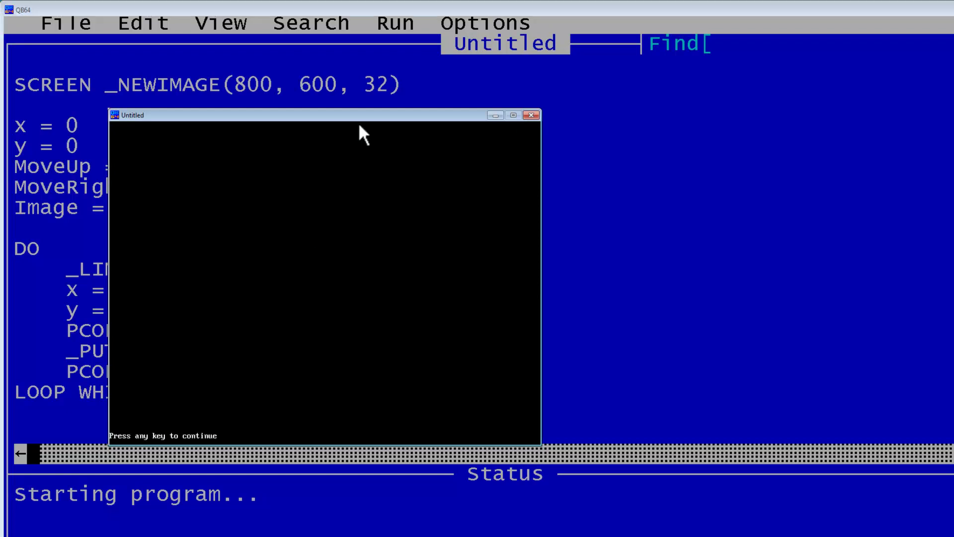
{"action": "key", "text": "space"}
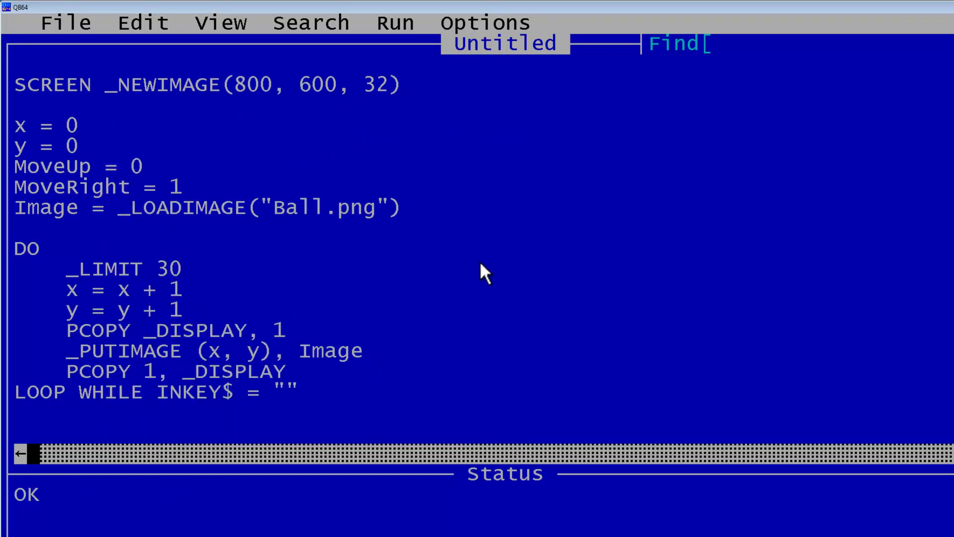
Add _DISPLAY above PCOPY 1, _DISPLAY, then run and close the trail-free ball animation.
{"action": "key", "text": "Return"}
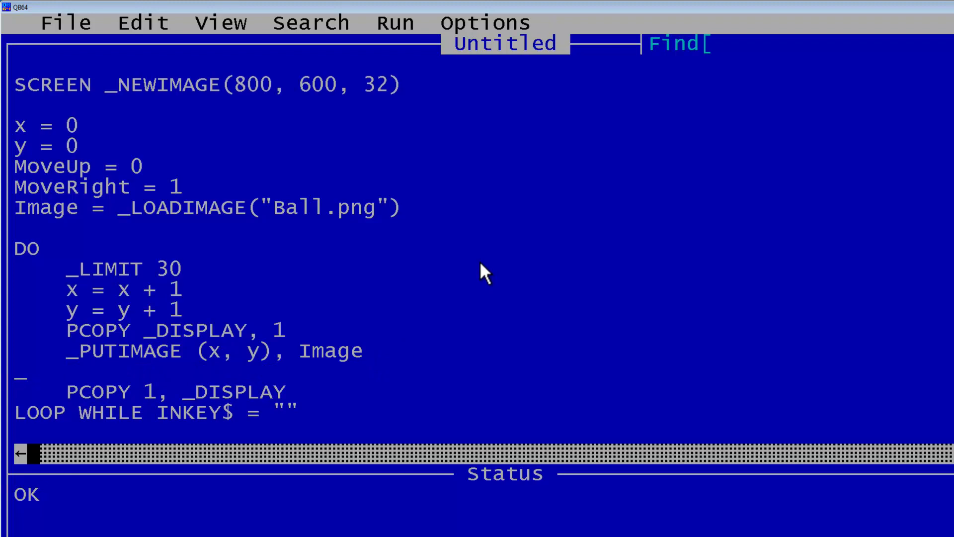
{"action": "type", "text": "_"}
{"action": "type", "text": "Dis"}
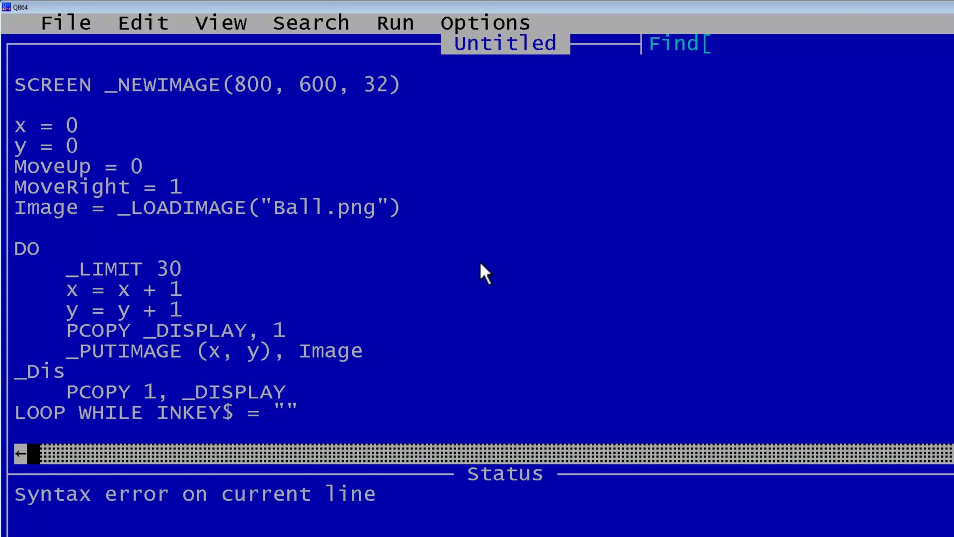
{"action": "type", "text": "play"}
{"action": "key", "text": "Down"}
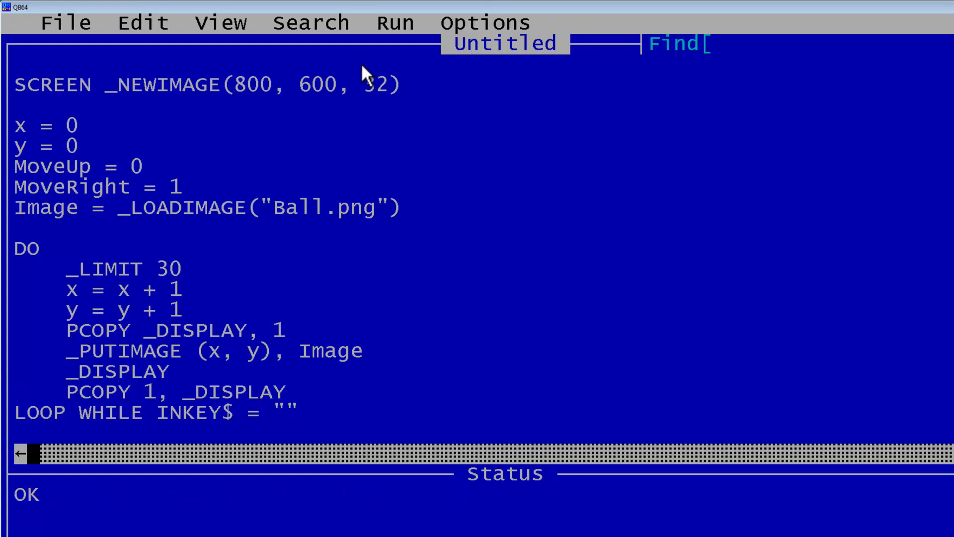
{"action": "left_click", "coordinate": [390, 26]}
{"action": "left_click", "coordinate": [410, 64]}
{"action": "left_click", "coordinate": [549, 307]}
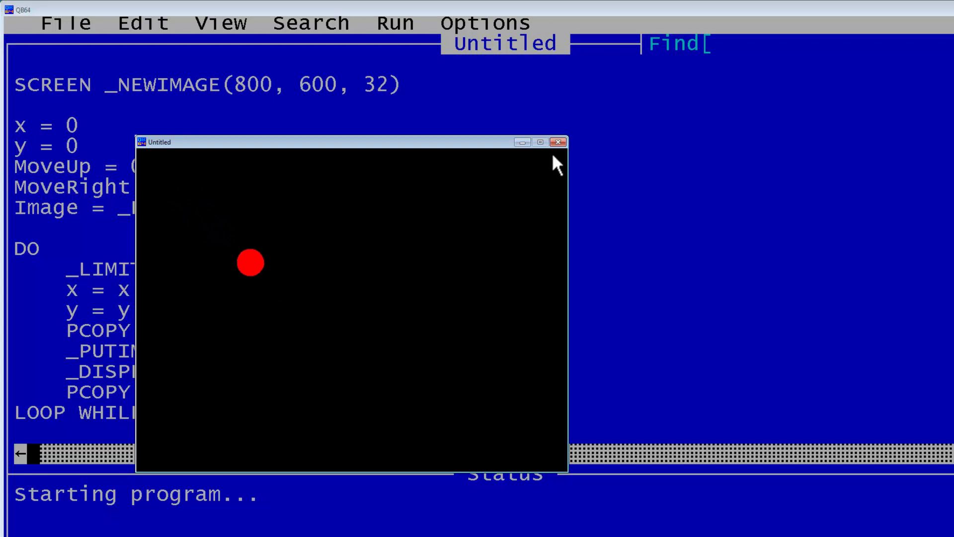
{"action": "key", "text": "space"}
{"action": "key", "text": "space"}
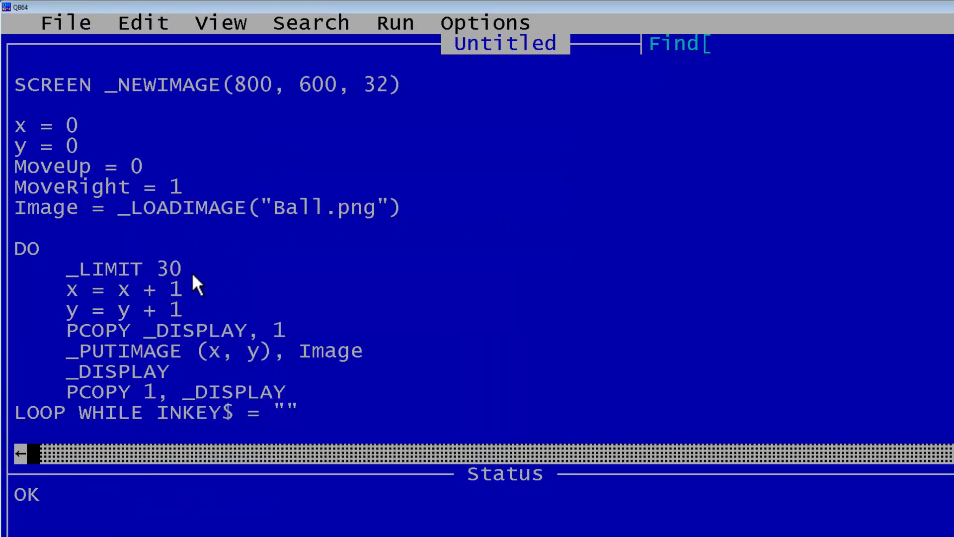
Change _LIMIT 30 to _LIMIT 100, then run and close the faster animation.
{"action": "key", "text": "BackSpace"}
{"action": "key", "text": "BackSpace"}
{"action": "type", "text": "1"}
{"action": "type", "text": "00"}
{"action": "key", "text": "F5"}
{"action": "left_click", "coordinate": [397, 22]}
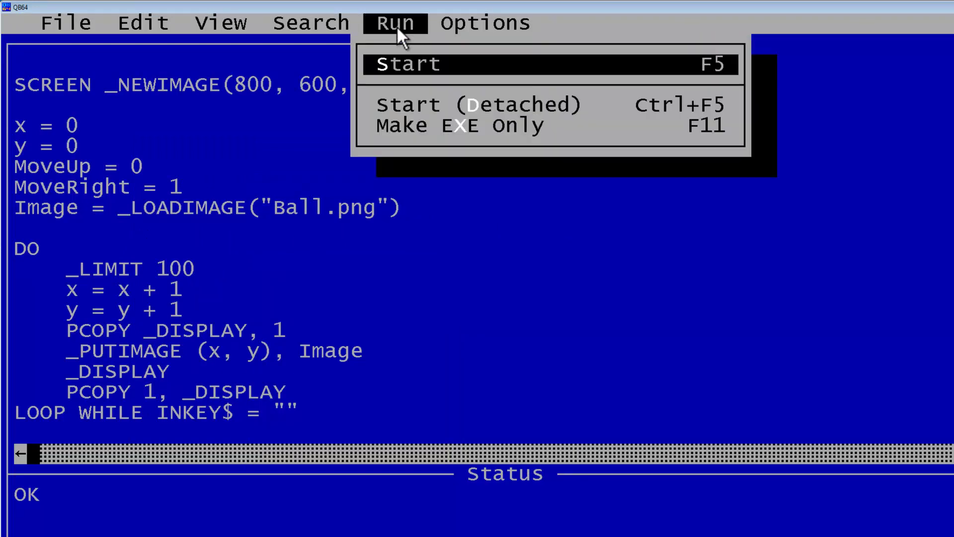
{"action": "left_click", "coordinate": [406, 63]}
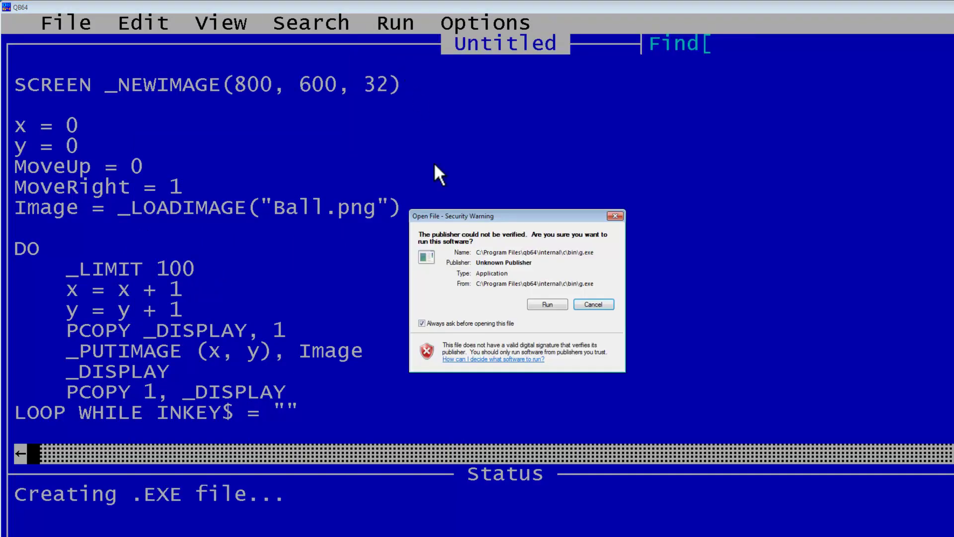
{"action": "left_click", "coordinate": [531, 301]}
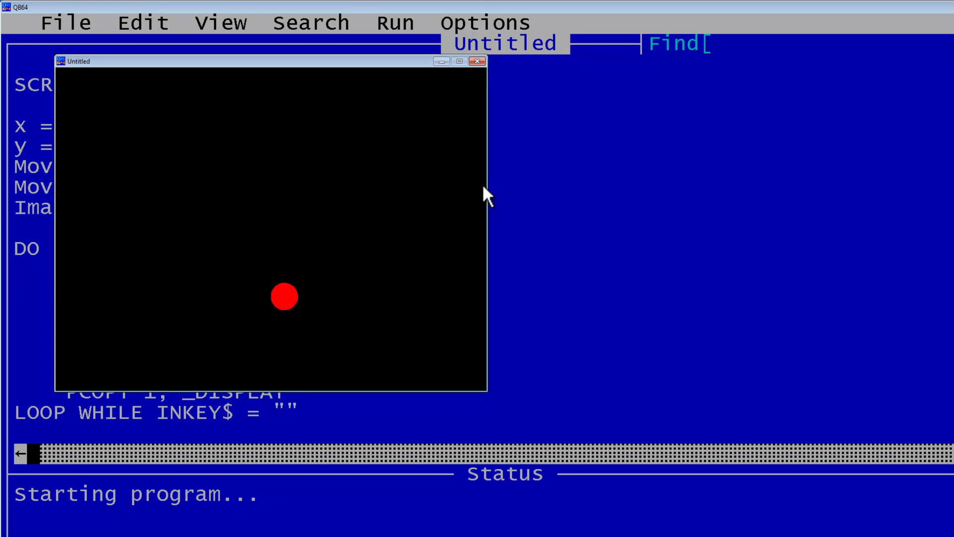
{"action": "left_click", "coordinate": [478, 62]}
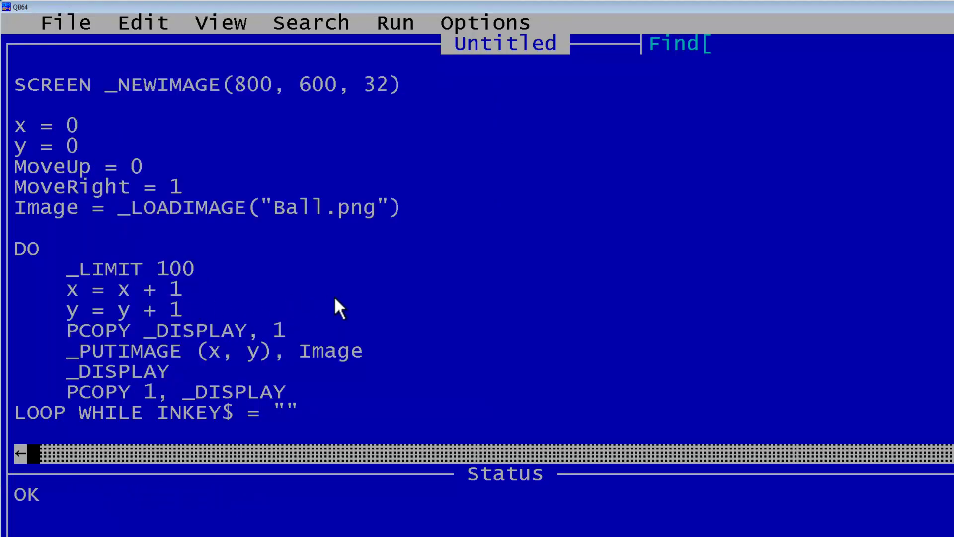
Change the x and y updates to step by 3 (x = x + 3, y = y + 3).
{"action": "key", "text": "BackSpace"}
{"action": "type", "text": "3"}
{"action": "key", "text": "Down"}
{"action": "key", "text": "BackSpace"}
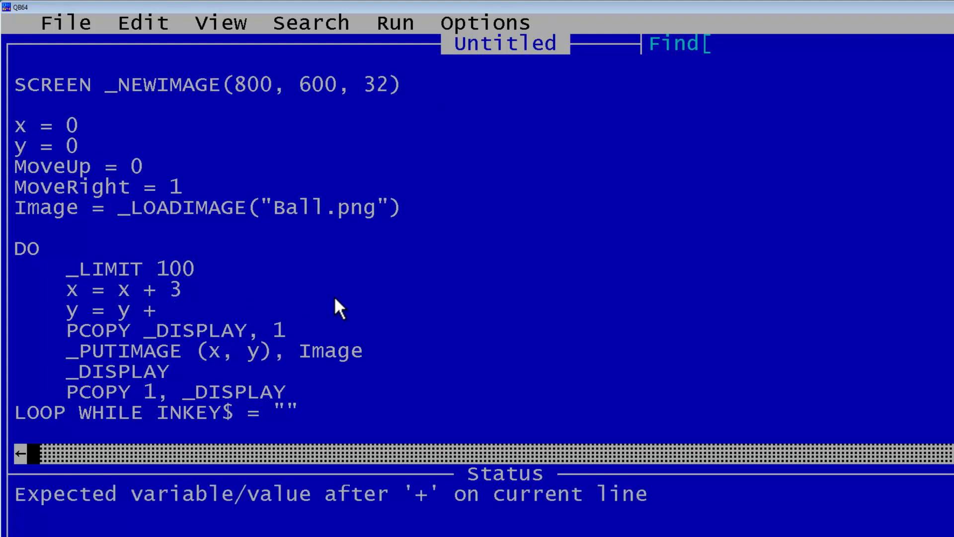
{"action": "type", "text": "3"}
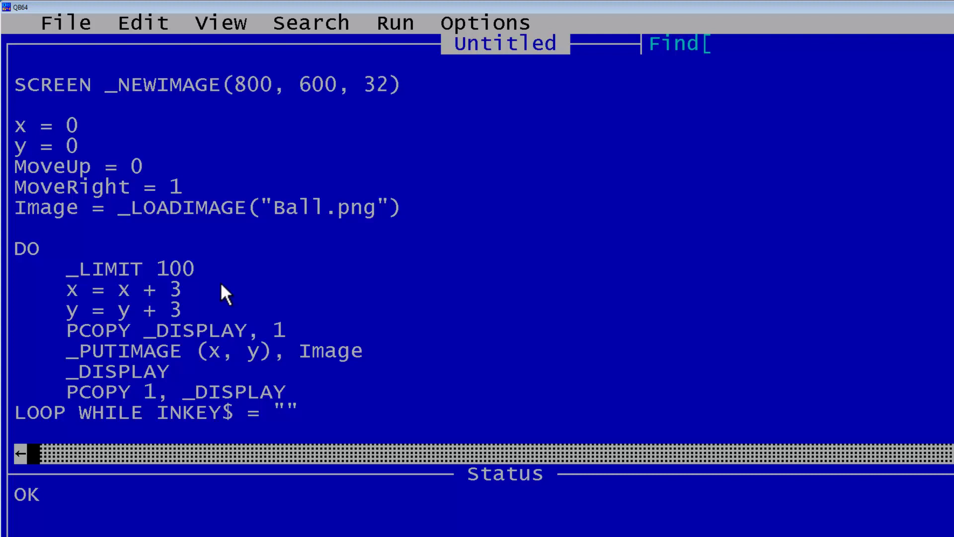
Test-run the program to see the faster ball, then close its window.
{"action": "left_click", "coordinate": [398, 21]}
{"action": "left_click", "coordinate": [397, 64]}
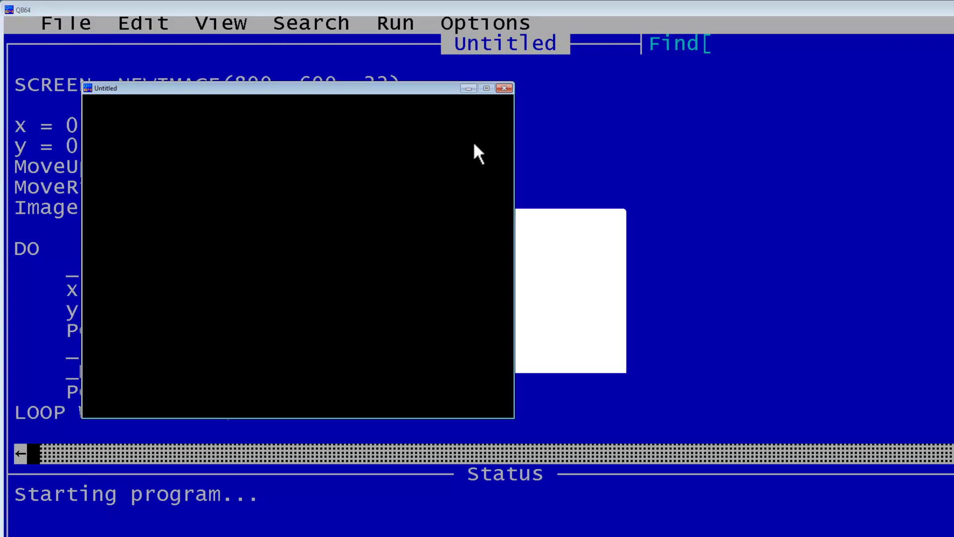
{"action": "left_click", "coordinate": [504, 89]}
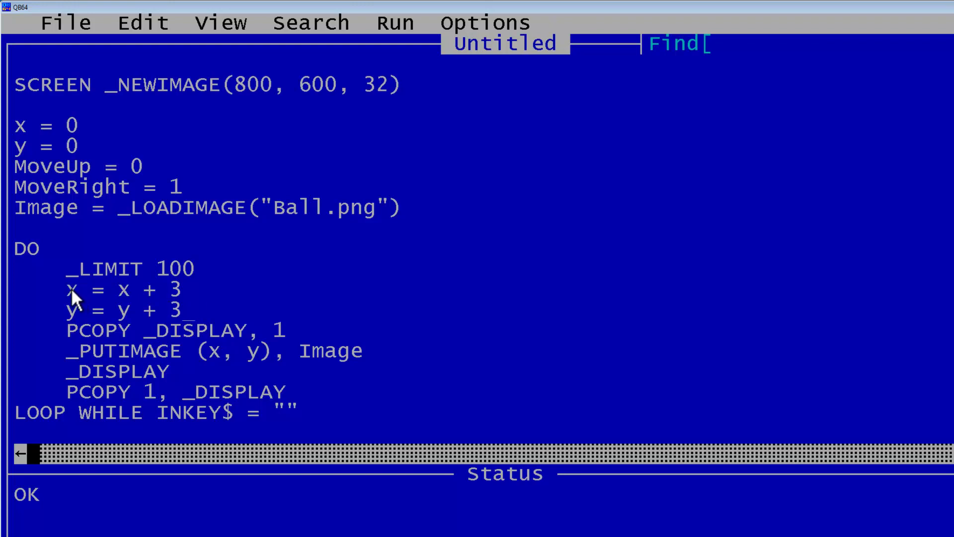
Delete the x = x + 3 and y = y + 3 lines, leaving blank lines below _LIMIT 100.
{"action": "left_click_drag", "start_coordinate": [193, 309], "coordinate": [43, 286]}
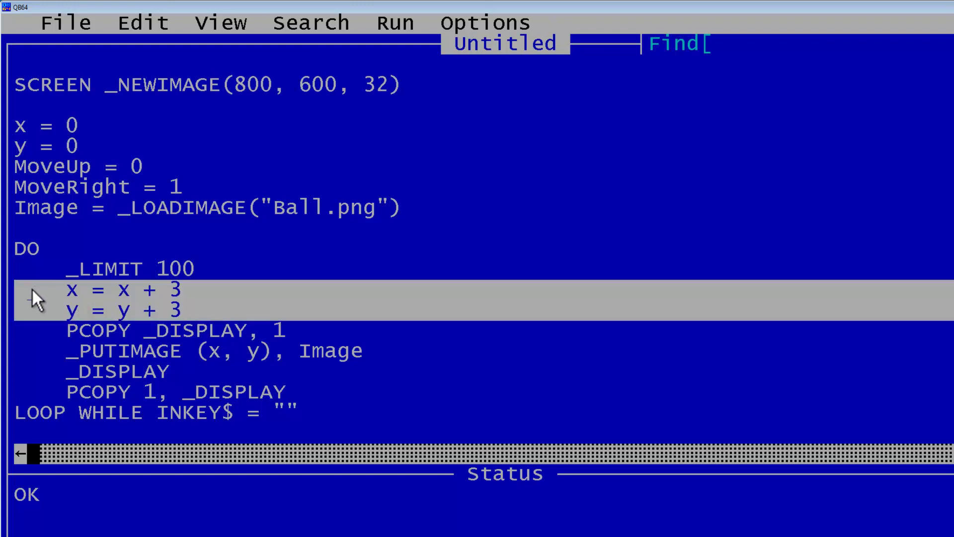
{"action": "key", "text": "Delete"}
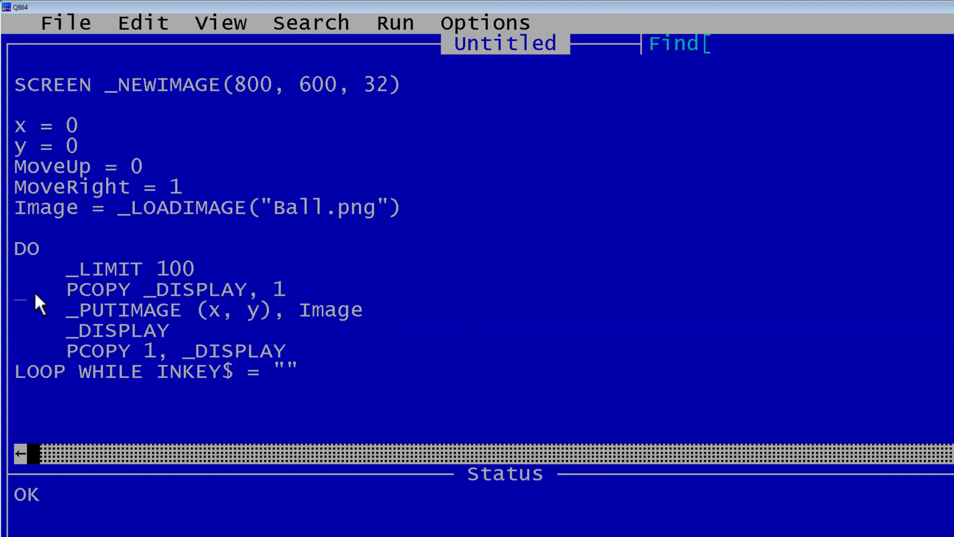
{"action": "key", "text": "Return"}
{"action": "key", "text": "Return"}
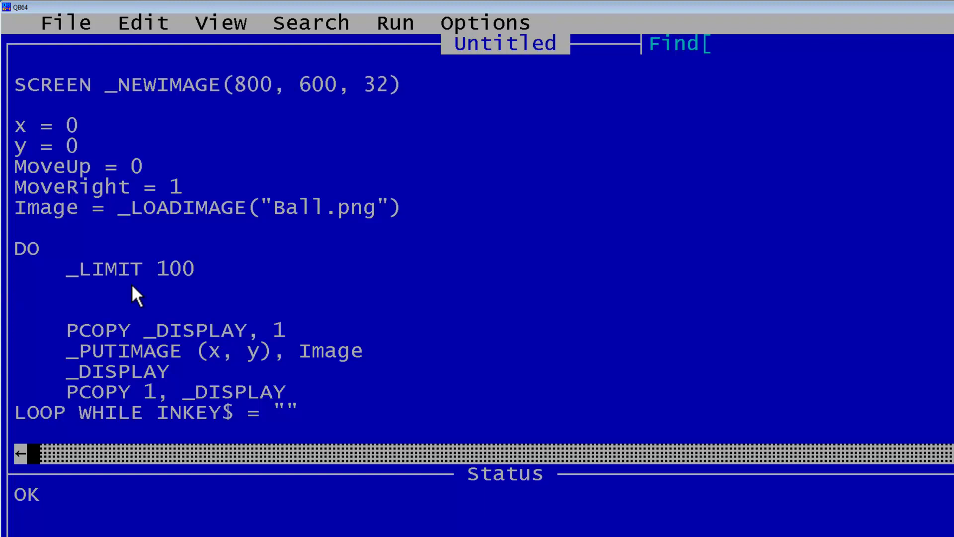
{"action": "type", "text": "If"}
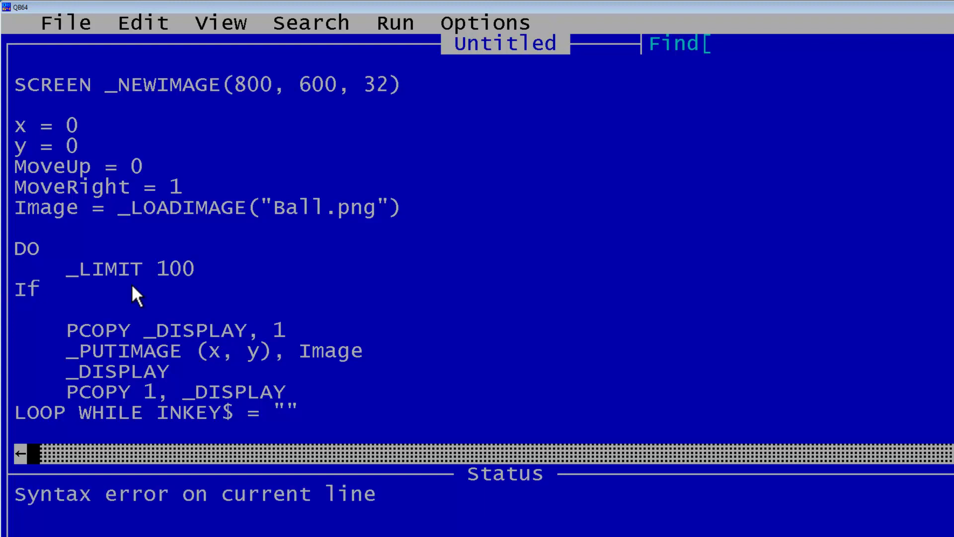
{"action": "type", "text": " x>"}
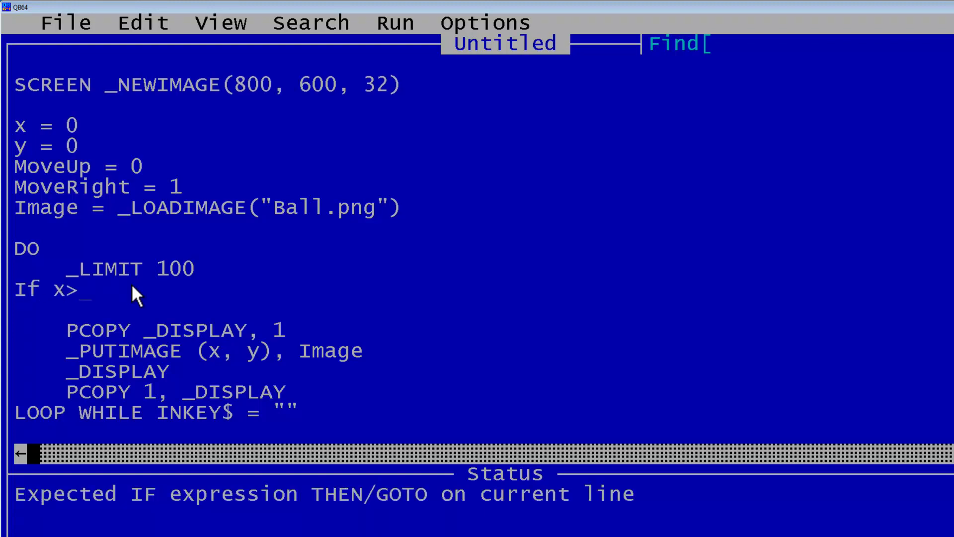
{"action": "type", "text": "="}
{"action": "type", "text": "799"}
{"action": "type", "text": " - 5"}
{"action": "type", "text": "0 then"}
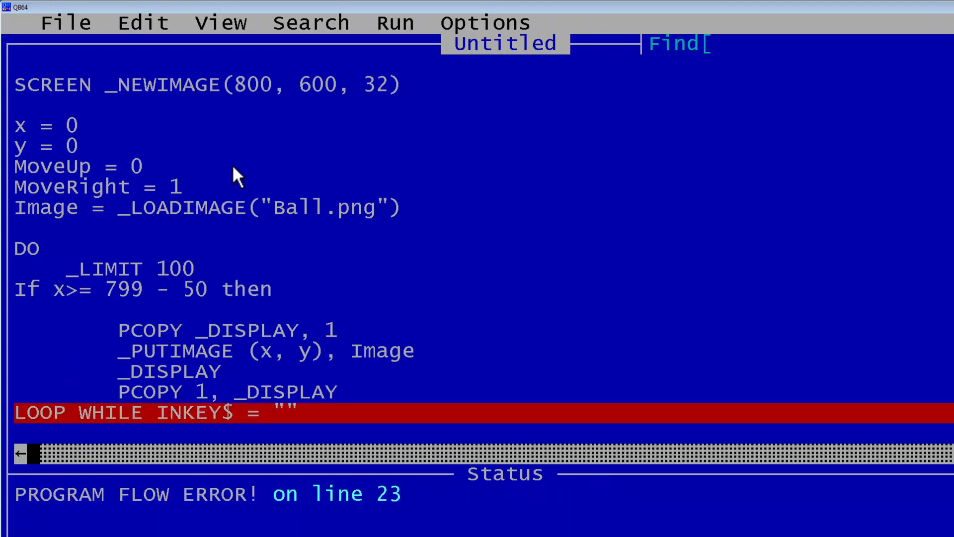
Add the right-edge check IF x >= 799 - 50 THEN MoveRight = 0, closed by END IF.
{"action": "key", "text": "Return"}
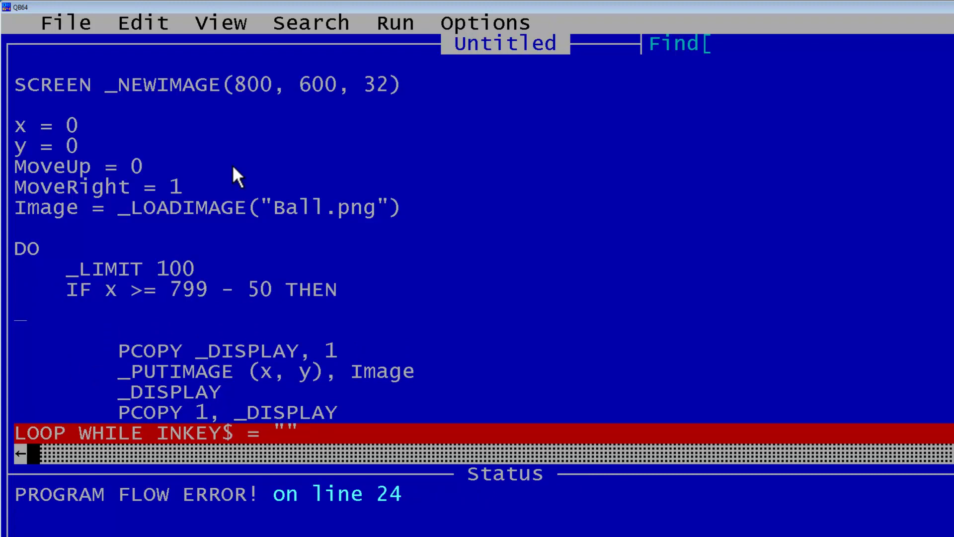
{"action": "type", "text": "MoveRi"}
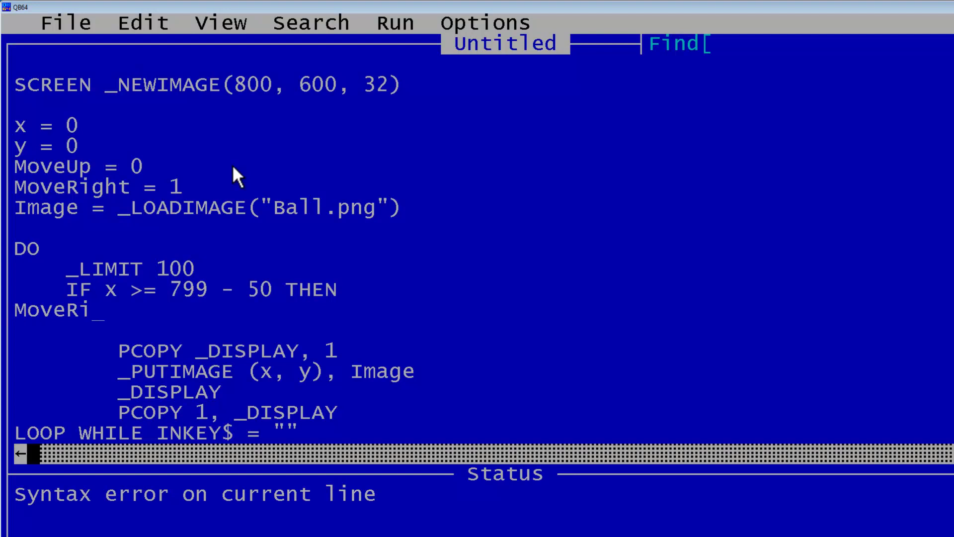
{"action": "type", "text": "ght"}
{"action": "type", "text": " = 0"}
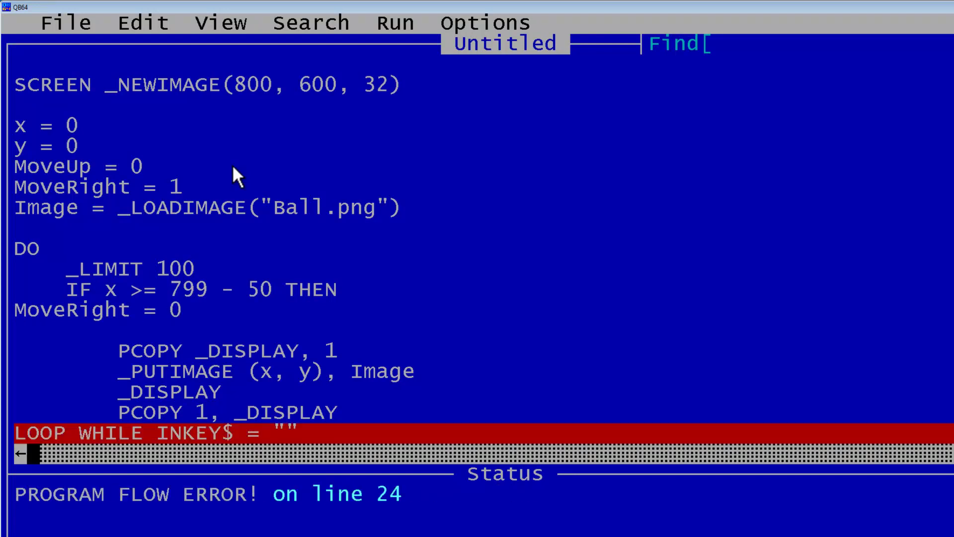
{"action": "key", "text": "Return"}
{"action": "type", "text": "E"}
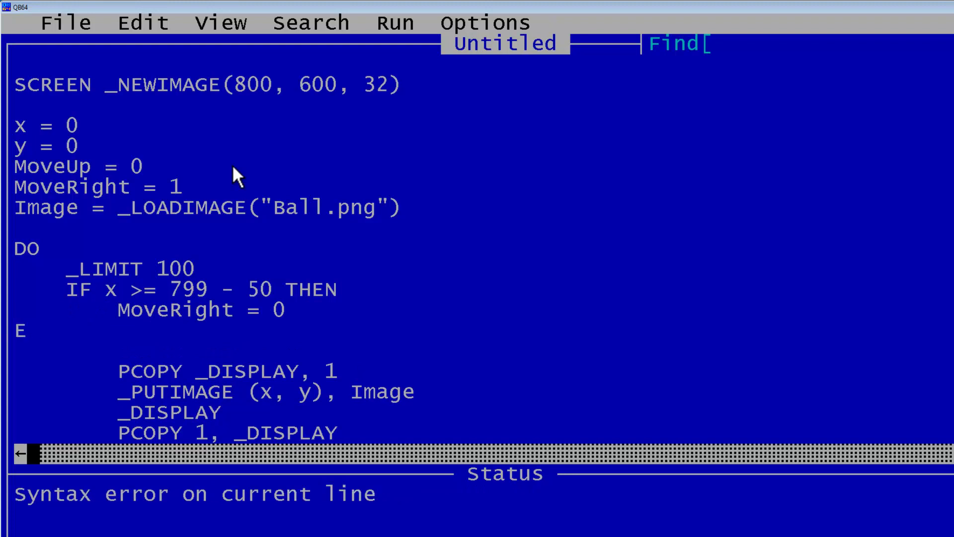
{"action": "type", "text": "nd if"}
{"action": "key", "text": "Return"}
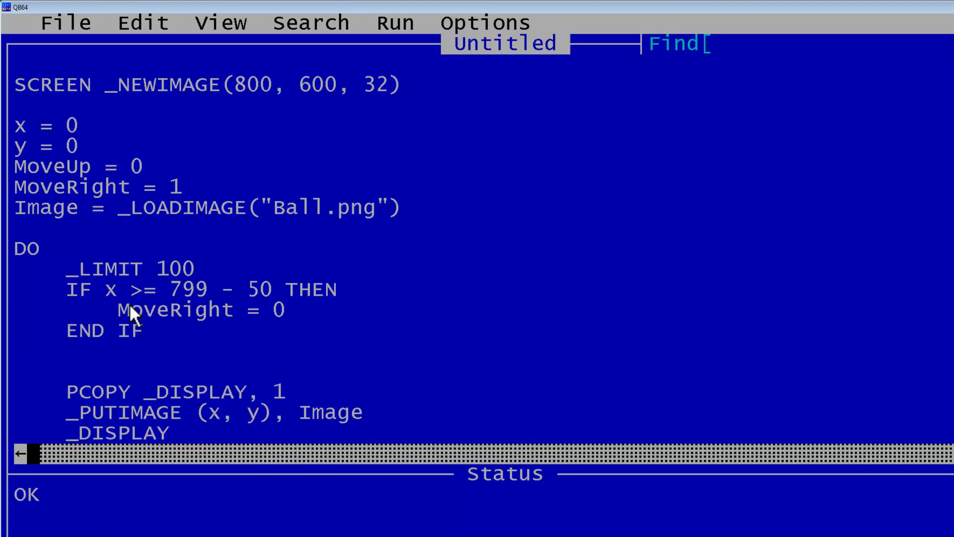
{"action": "key", "text": "Return"}
{"action": "left_click", "coordinate": [135, 346]}
{"action": "scroll", "coordinate": [164, 351], "scroll_direction": "down", "scroll_amount": 2}
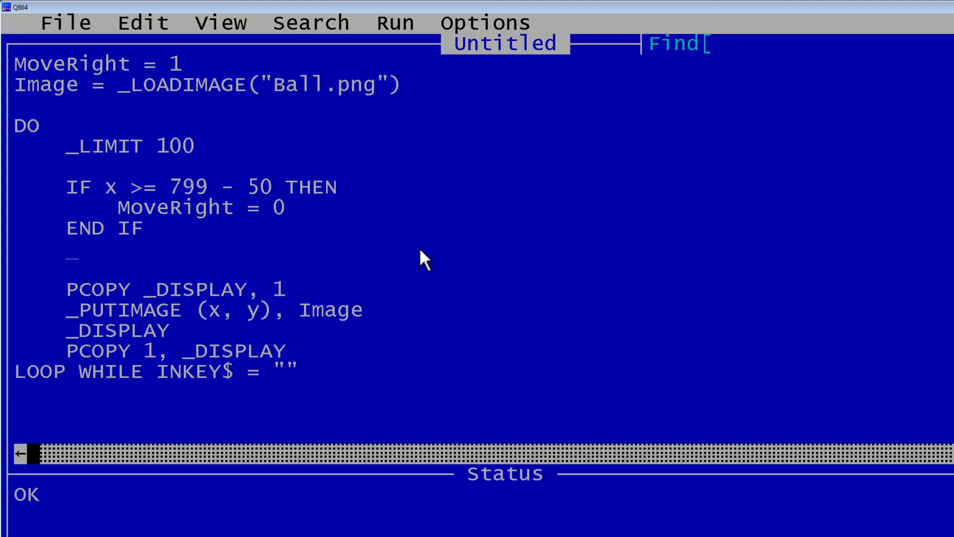
{"action": "type", "text": "I"}
Add the left-edge check IF x <= 0 THEN MoveRight = 1, closed by END IF.
{"action": "key", "text": "BackSpace"}
{"action": "key", "text": "Return"}
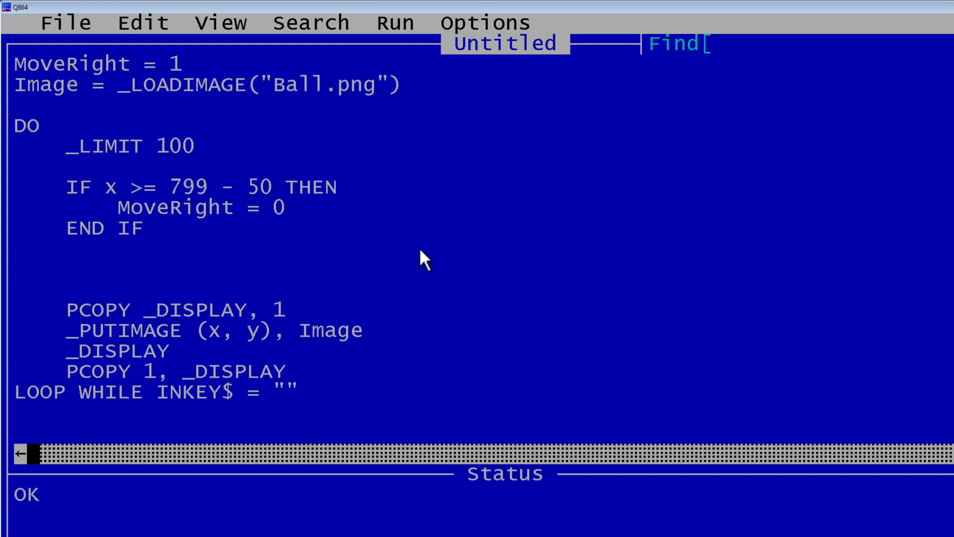
{"action": "type", "text": "If "}
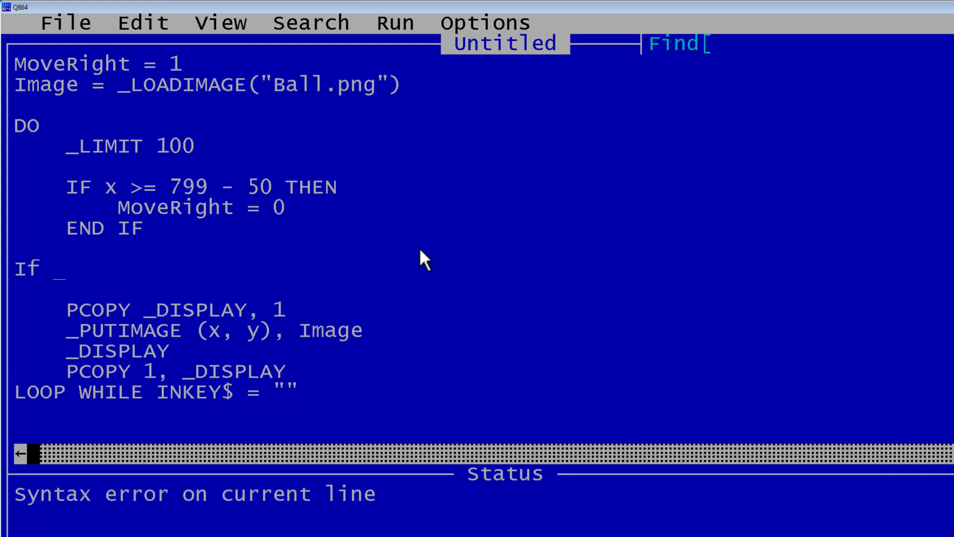
{"action": "type", "text": "x <"}
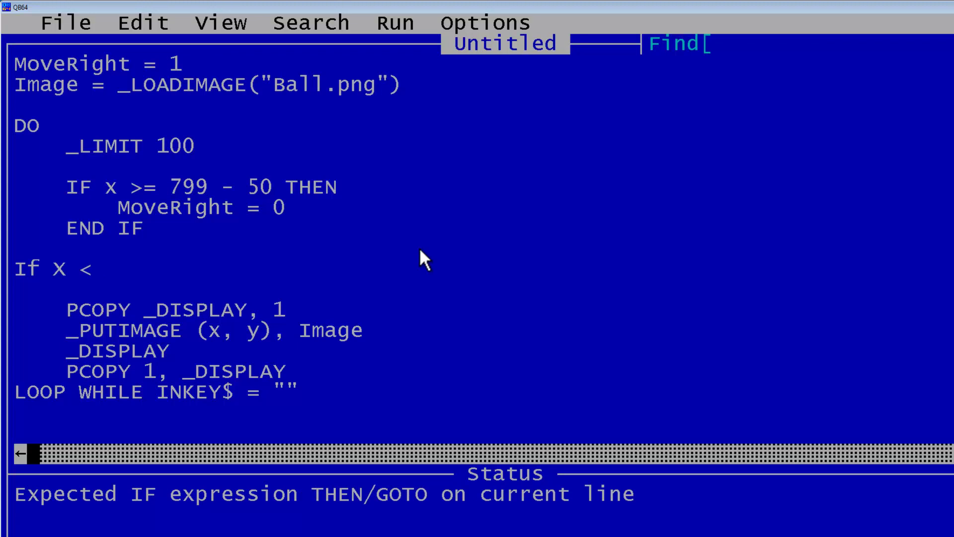
{"action": "type", "text": "="}
{"action": "type", "text": "0 then"}
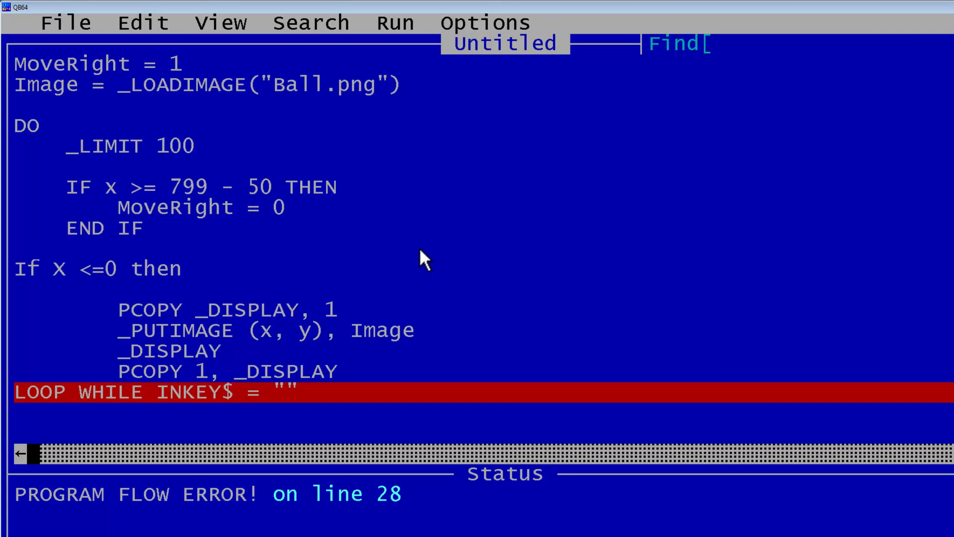
{"action": "key", "text": "Return"}
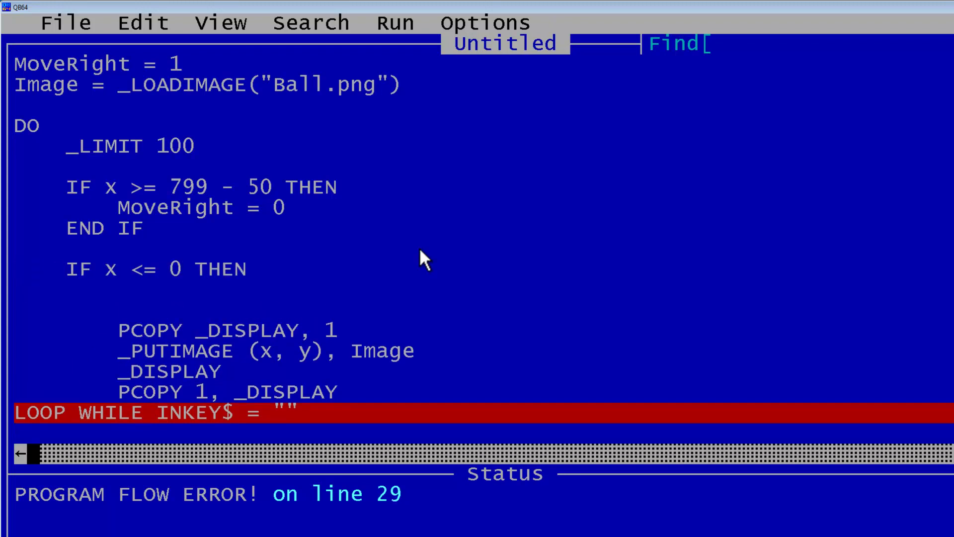
{"action": "type", "text": "MoveR"}
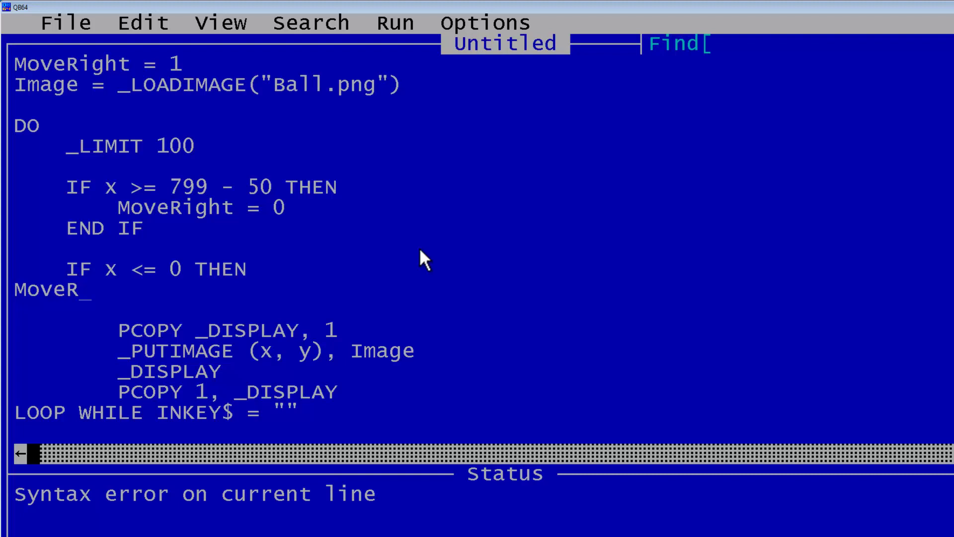
{"action": "type", "text": "ight ="}
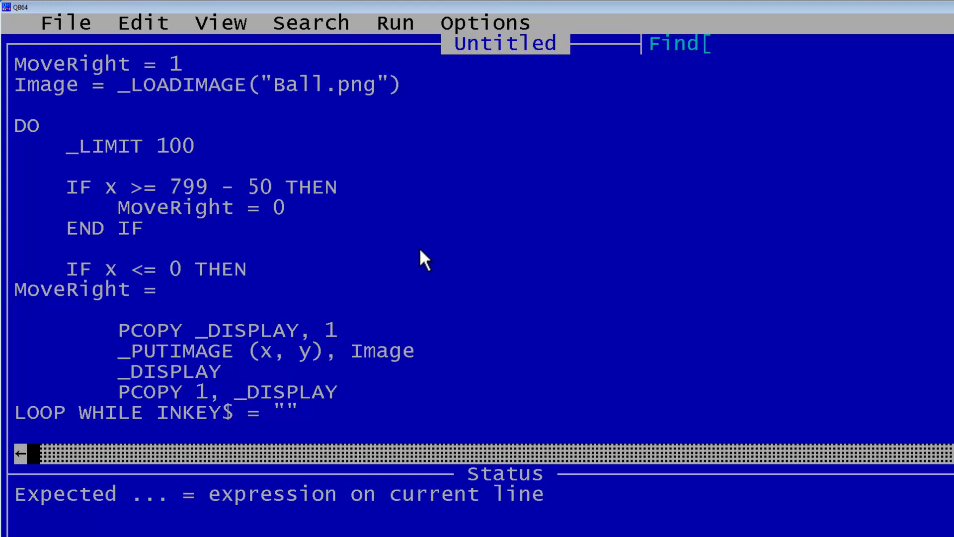
{"action": "type", "text": " 1"}
{"action": "key", "text": "Return"}
{"action": "type", "text": "End "}
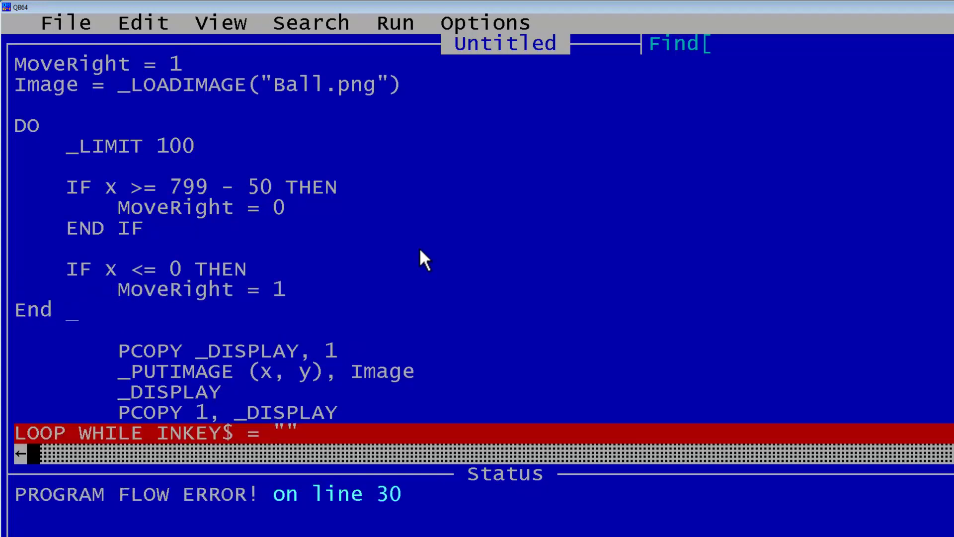
{"action": "type", "text": "If"}
{"action": "key", "text": "Return"}
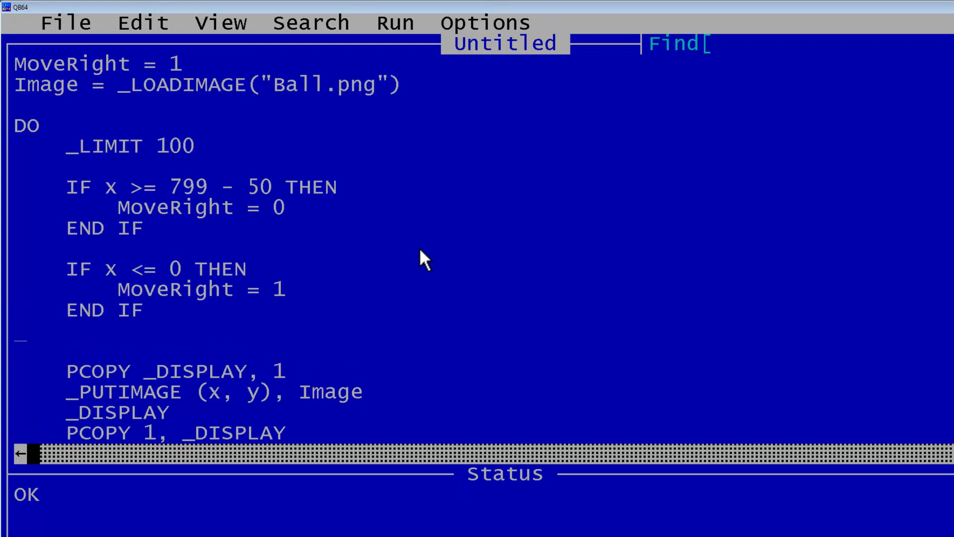
{"action": "key", "text": "Return"}
{"action": "key", "text": "Return"}
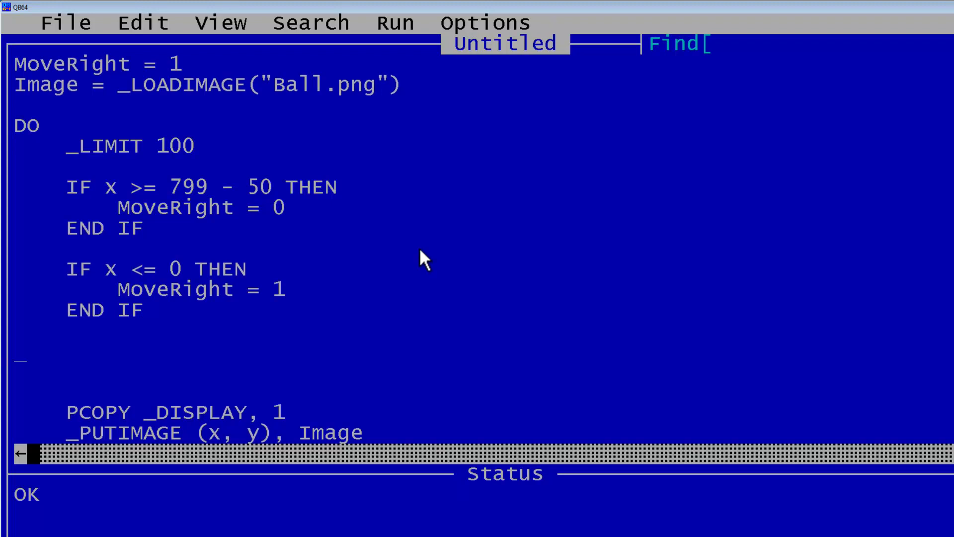
{"action": "type", "text": "If y"}
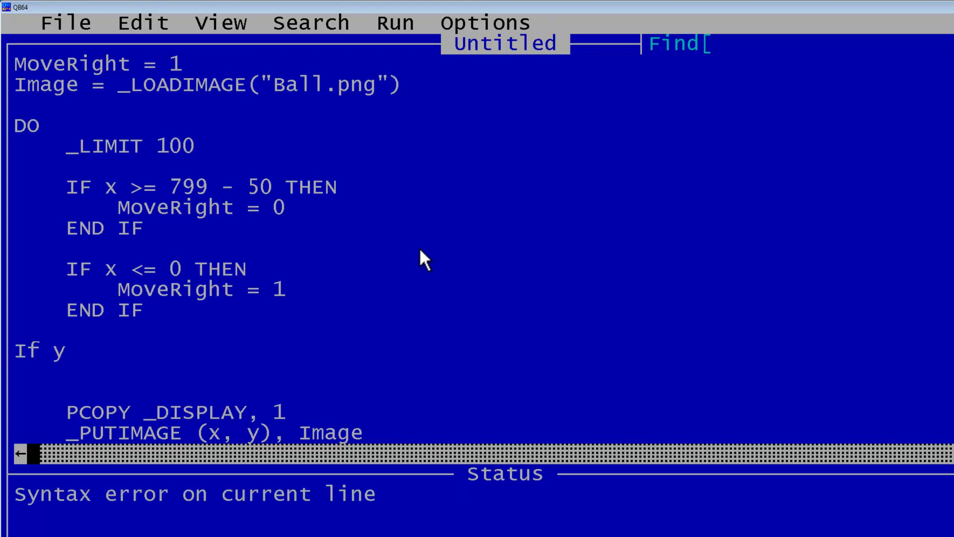
{"action": "type", "text": " >"}
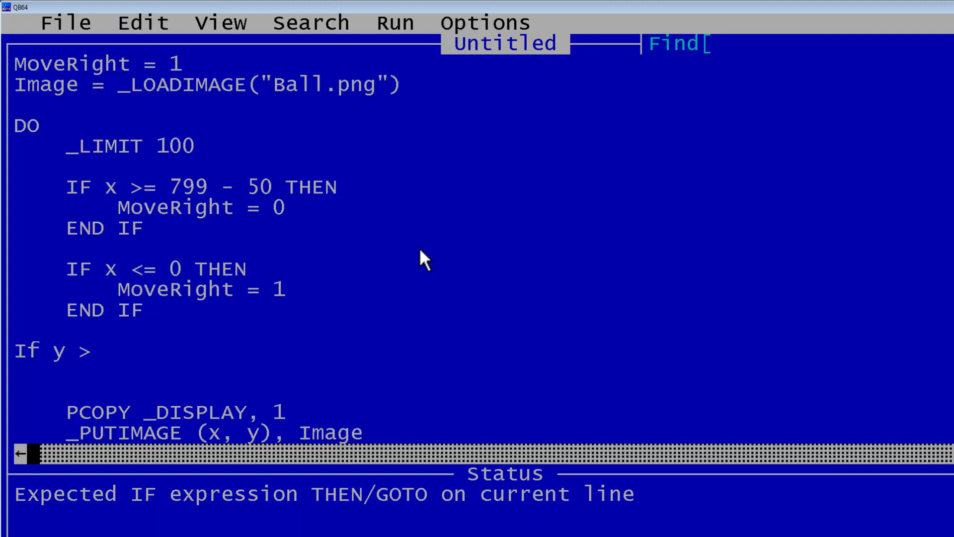
{"action": "type", "text": "= 59"}
{"action": "type", "text": "9 - "}
{"action": "type", "text": "5"}
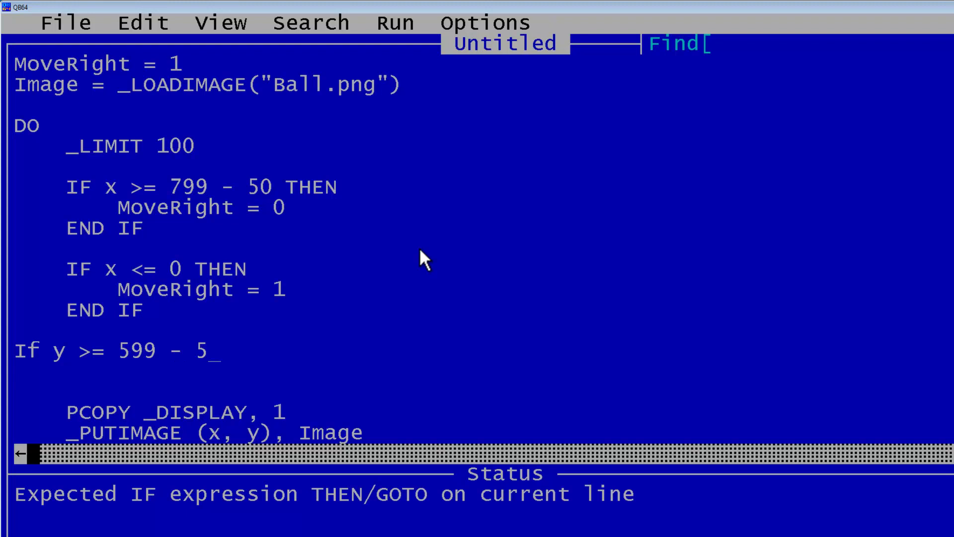
{"action": "type", "text": "0 "}
{"action": "type", "text": "The"}
{"action": "type", "text": "n"}
Add the bottom-edge check IF y >= 599 - 50 THEN MoveUp = 1, closed by END IF.
{"action": "key", "text": "Return"}
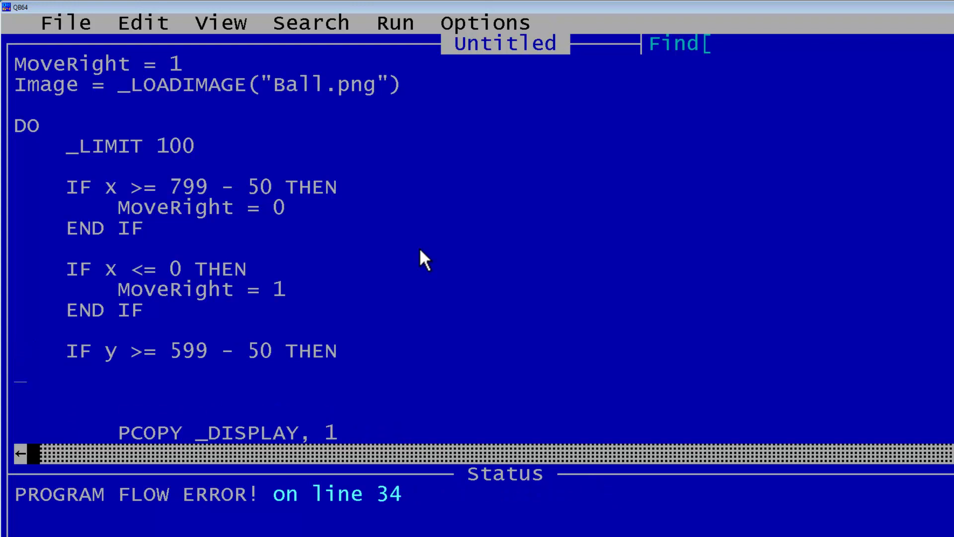
{"action": "type", "text": "MoveUp "}
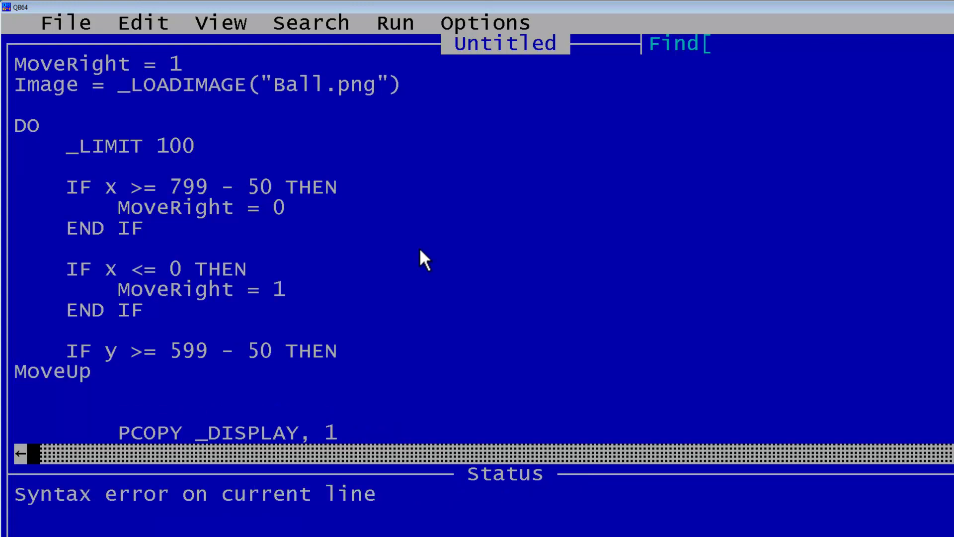
{"action": "type", "text": "= "}
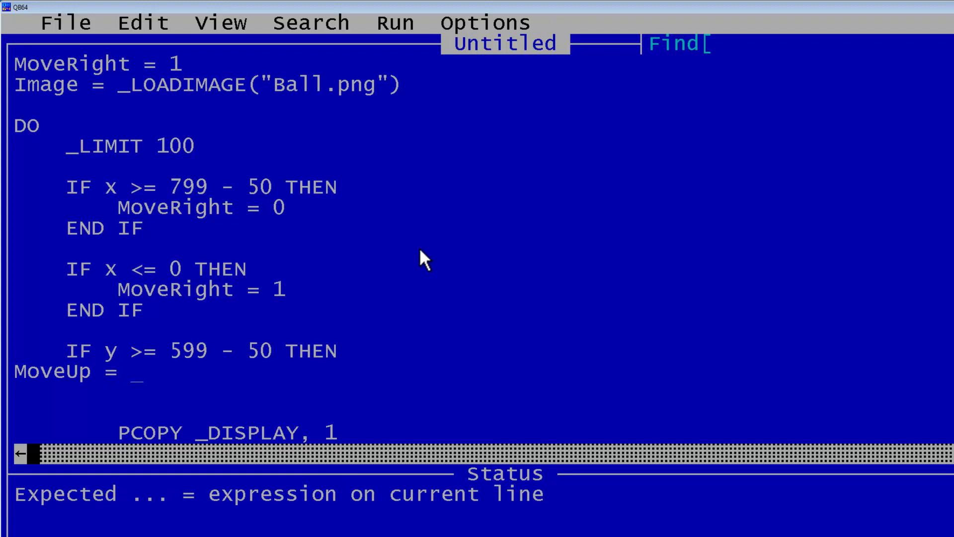
{"action": "type", "text": "1"}
{"action": "key", "text": "Return"}
{"action": "type", "text": "End "}
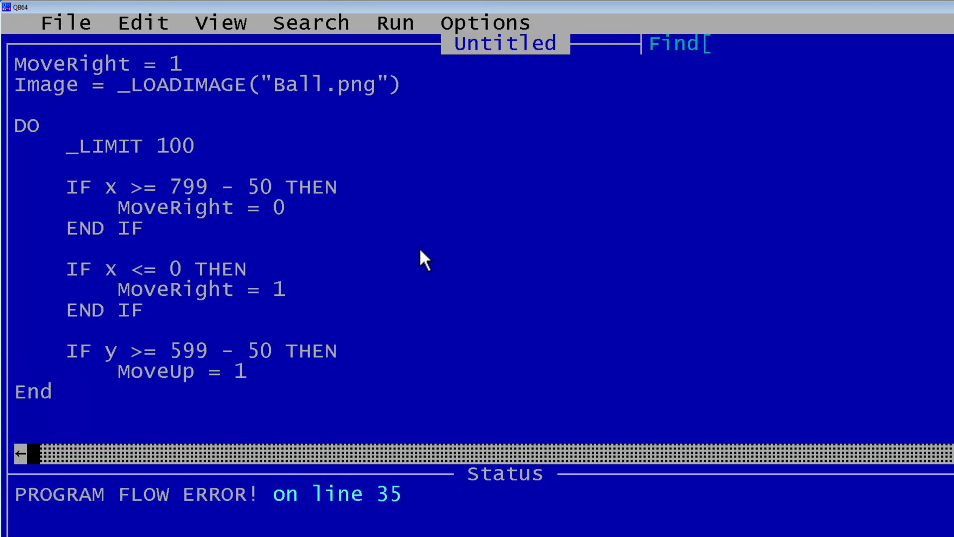
{"action": "type", "text": "If"}
{"action": "key", "text": "Return"}
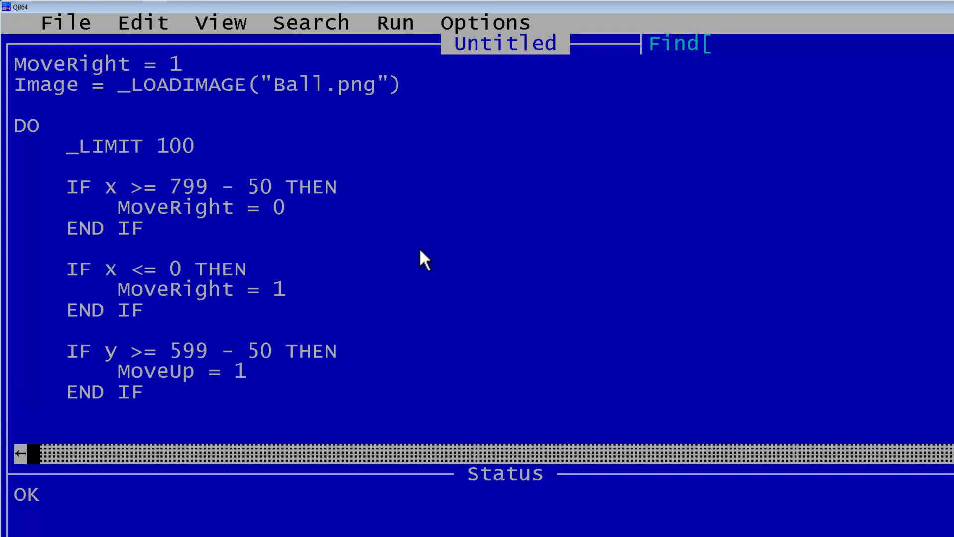
{"action": "type", "text": "If"}
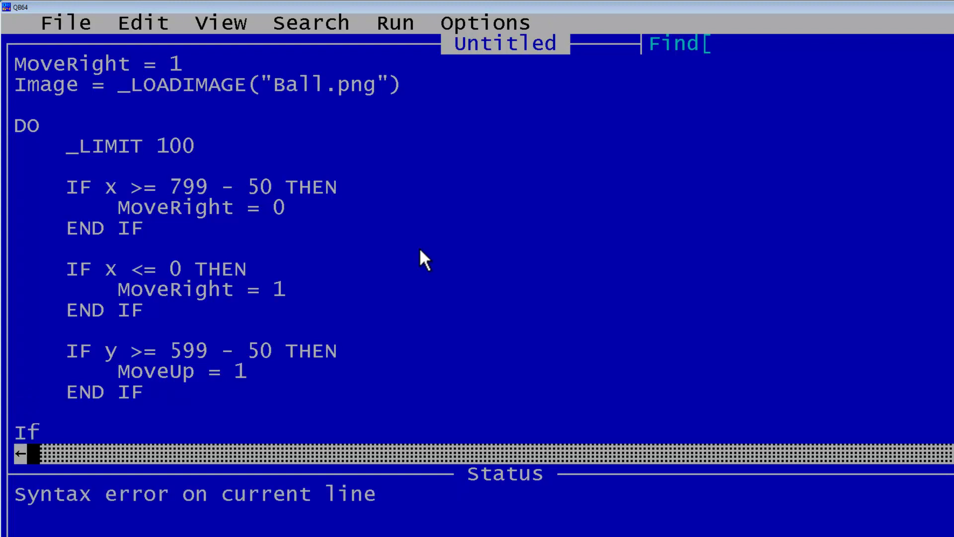
{"action": "type", "text": " y"}
{"action": "type", "text": " <= 0 then"}
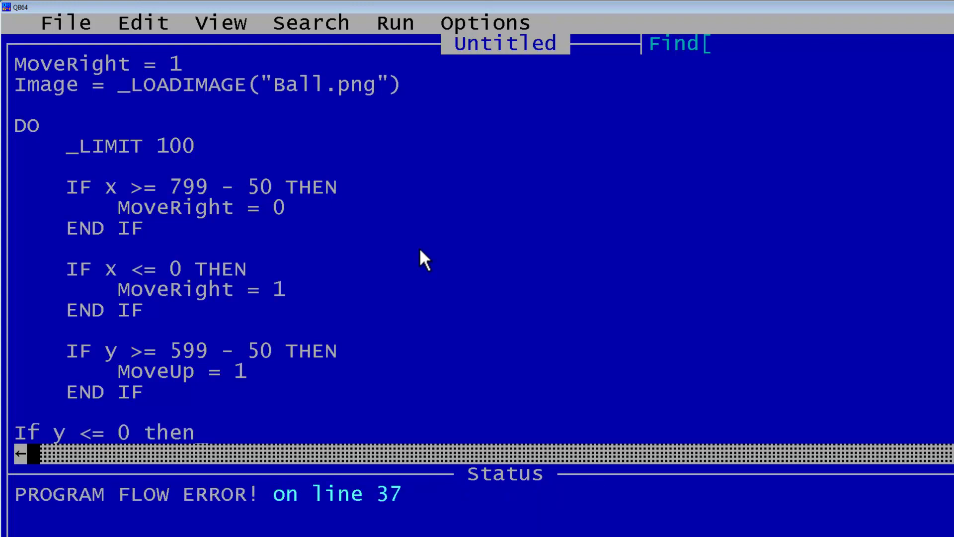
Add the top-edge check IF y <= 0 THEN MoveUp = 0, closed by END IF.
{"action": "key", "text": "Return"}
{"action": "type", "text": "Mov"}
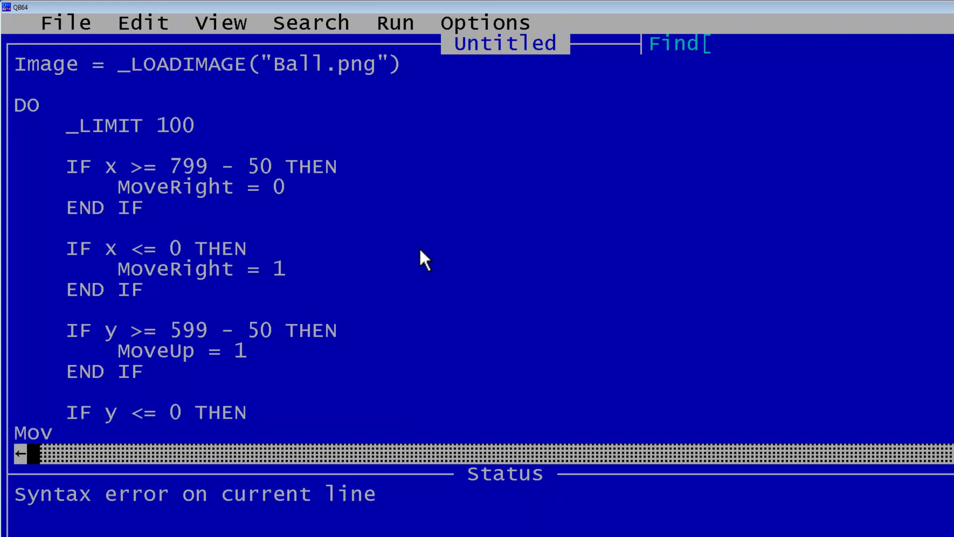
{"action": "type", "text": "eUp ="}
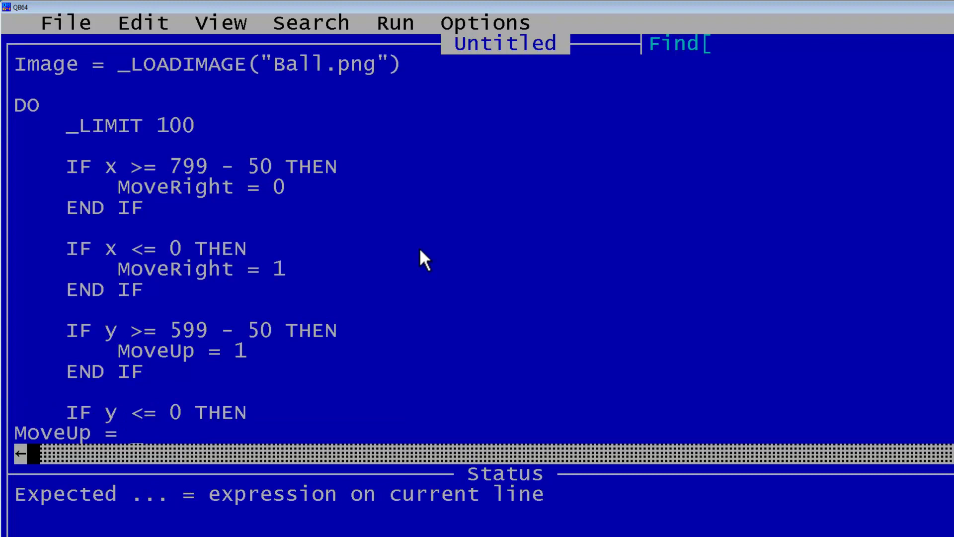
{"action": "type", "text": " 0"}
{"action": "key", "text": "Return"}
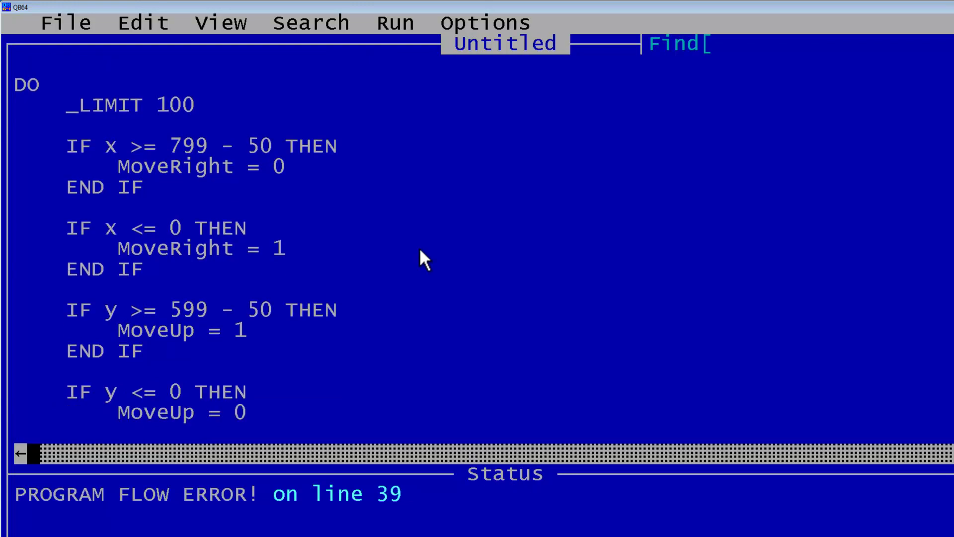
{"action": "type", "text": "End if"}
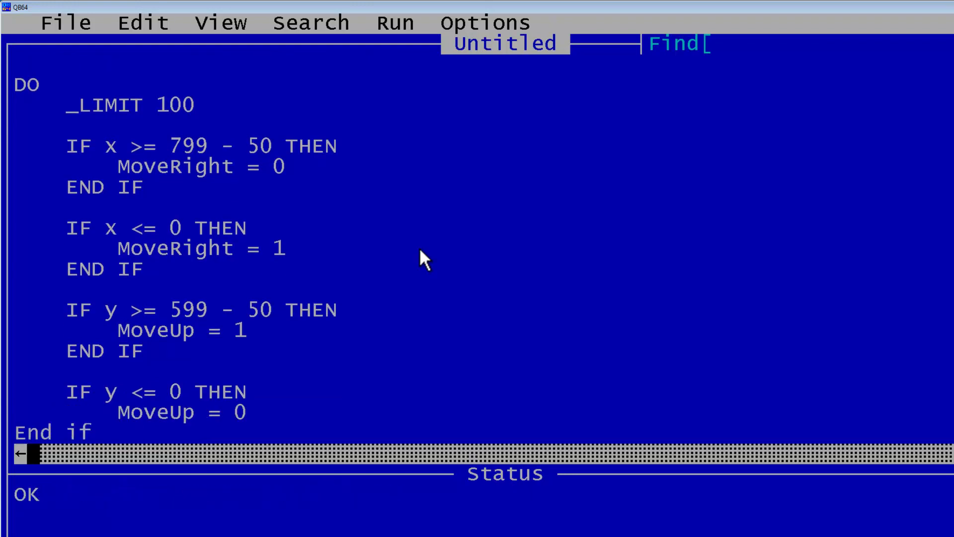
{"action": "key", "text": "Return"}
{"action": "key", "text": "Return"}
{"action": "key", "text": "Return"}
{"action": "key", "text": "Return"}
{"action": "key", "text": "Return"}
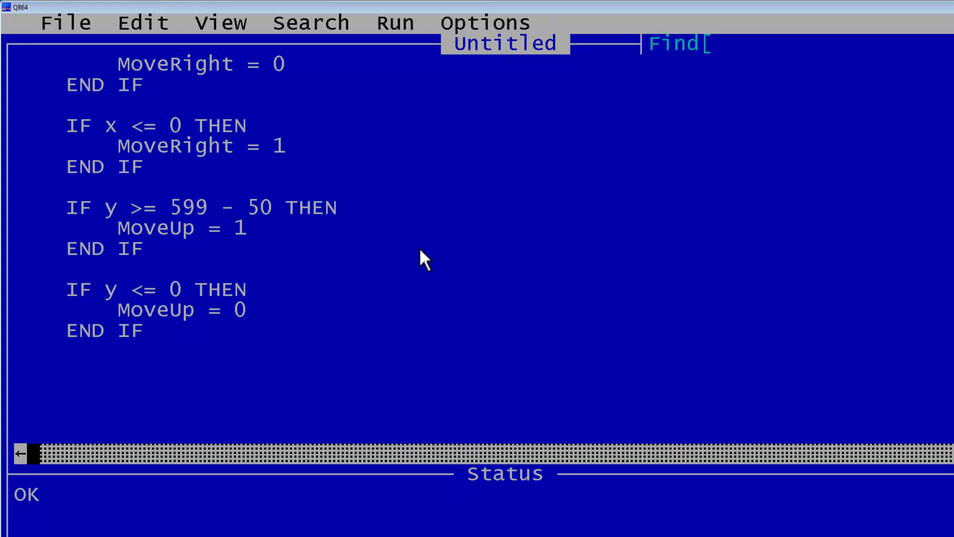
{"action": "type", "text": "I"}
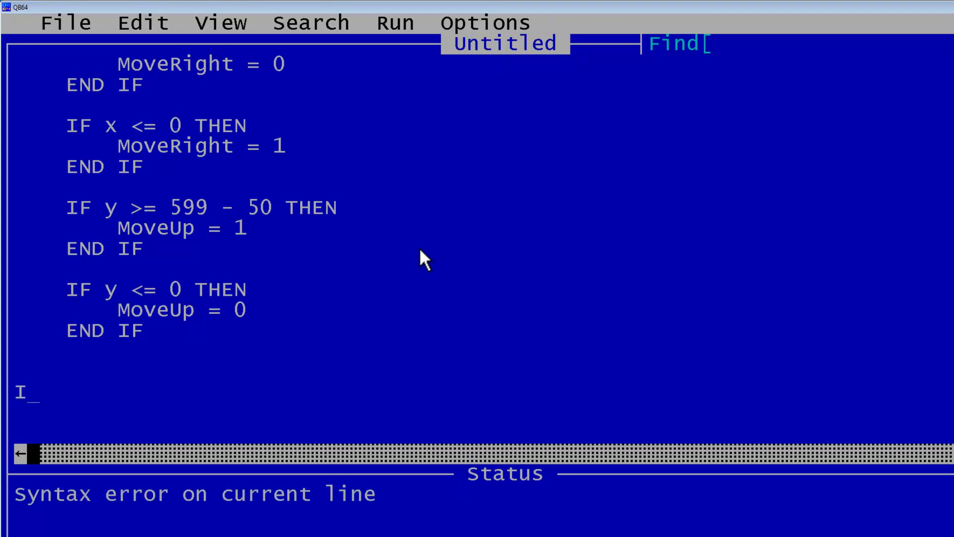
{"action": "type", "text": "f MoveR"}
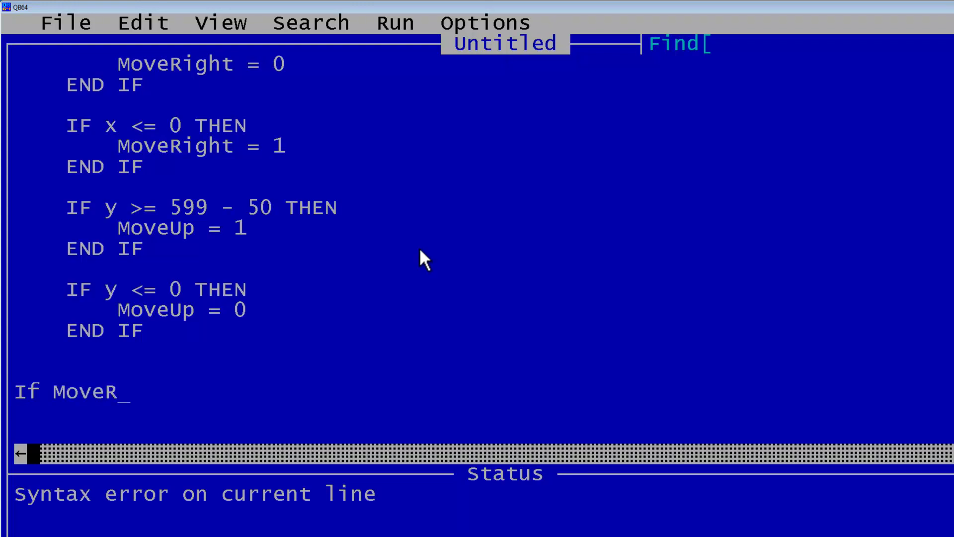
{"action": "type", "text": "ight = 1"}
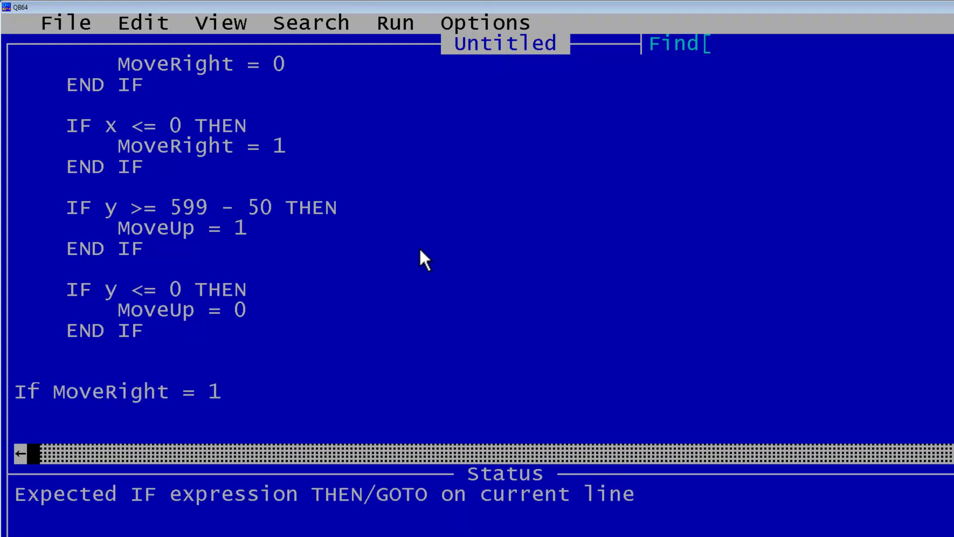
{"action": "type", "text": " Then"}
Write IF MoveRight = 1 THEN x = x + 3 ELSE x = x - 3, ending with END IF.
{"action": "key", "text": "Return"}
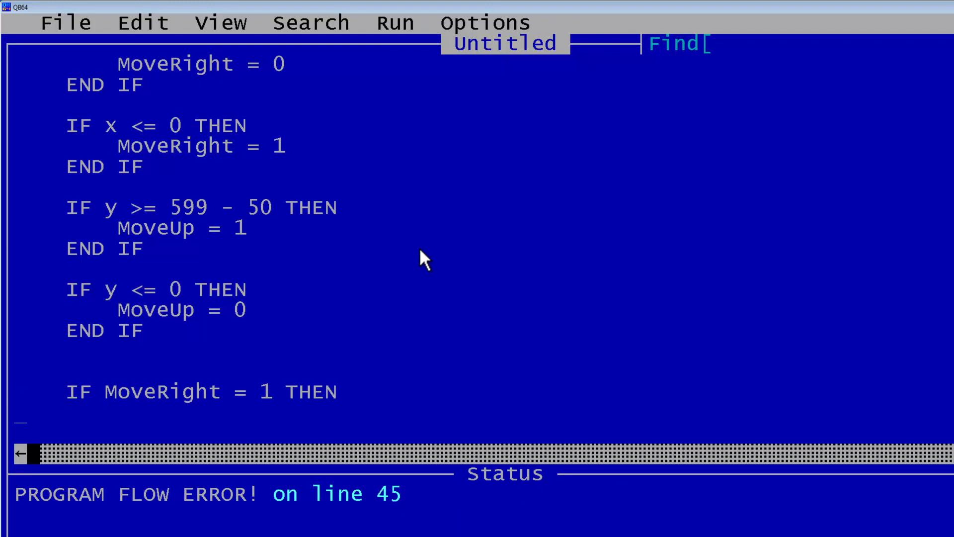
{"action": "type", "text": "x"}
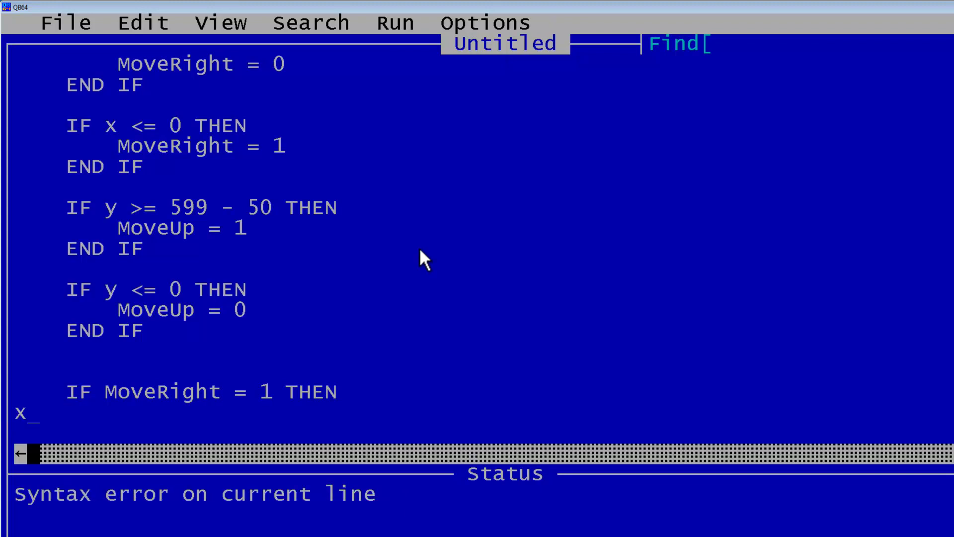
{"action": "type", "text": " = x "}
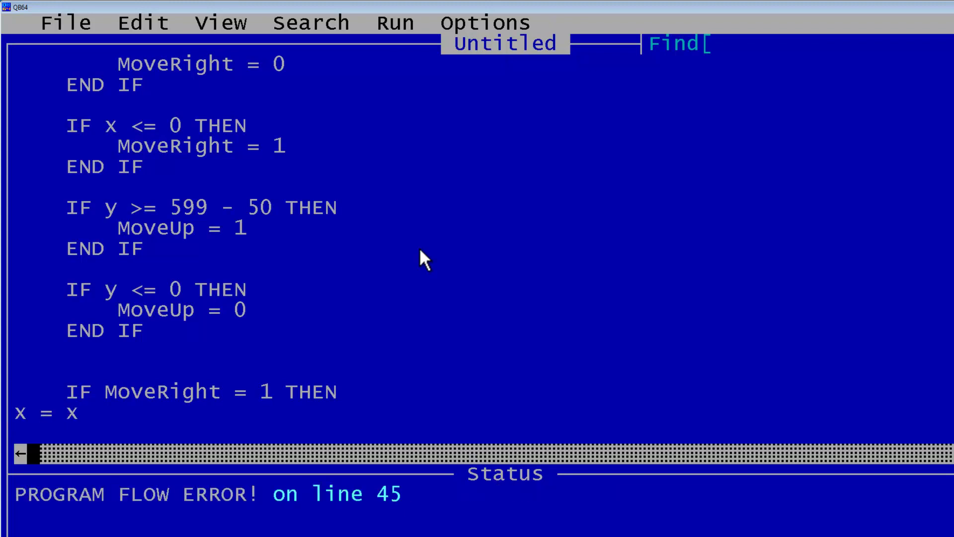
{"action": "type", "text": "+"}
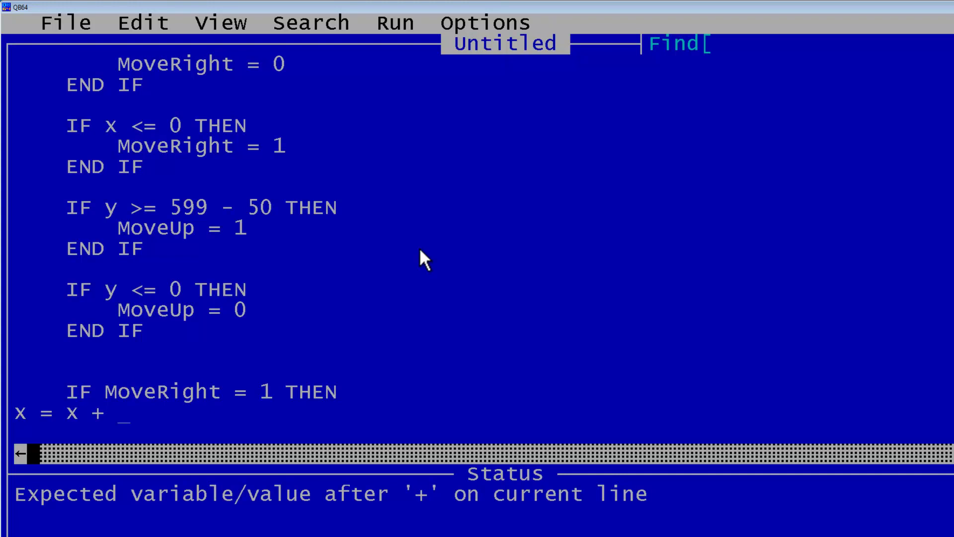
{"action": "type", "text": " 3"}
{"action": "key", "text": "Return"}
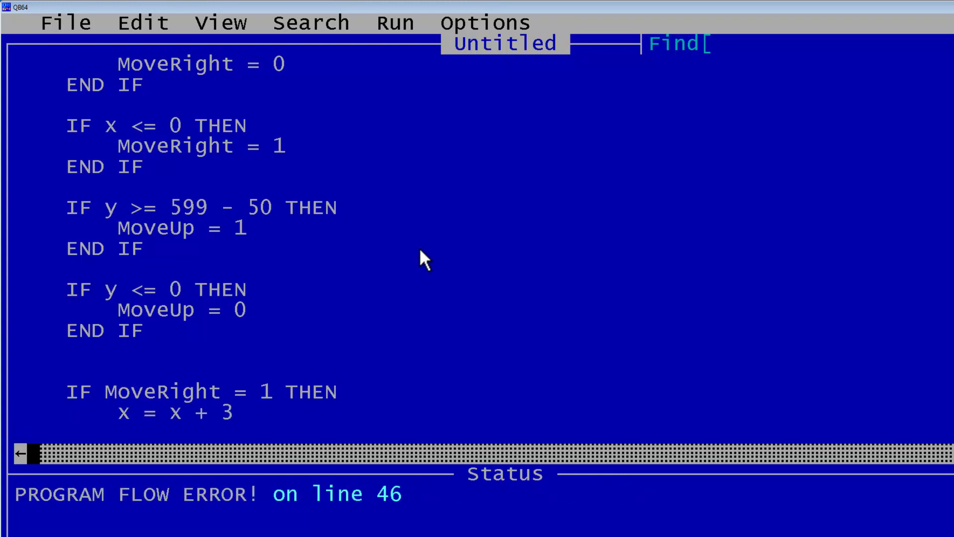
{"action": "type", "text": "E"}
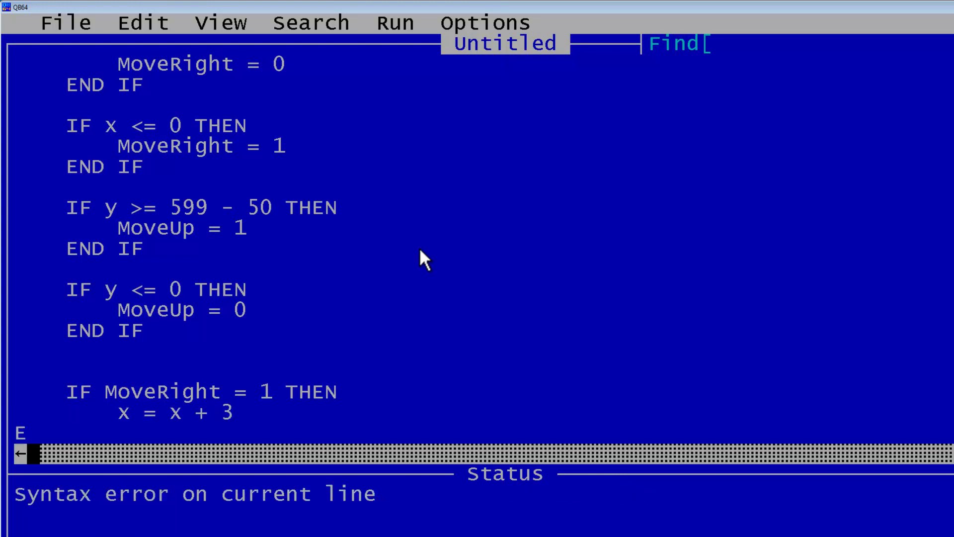
{"action": "type", "text": "lse"}
{"action": "key", "text": "Return"}
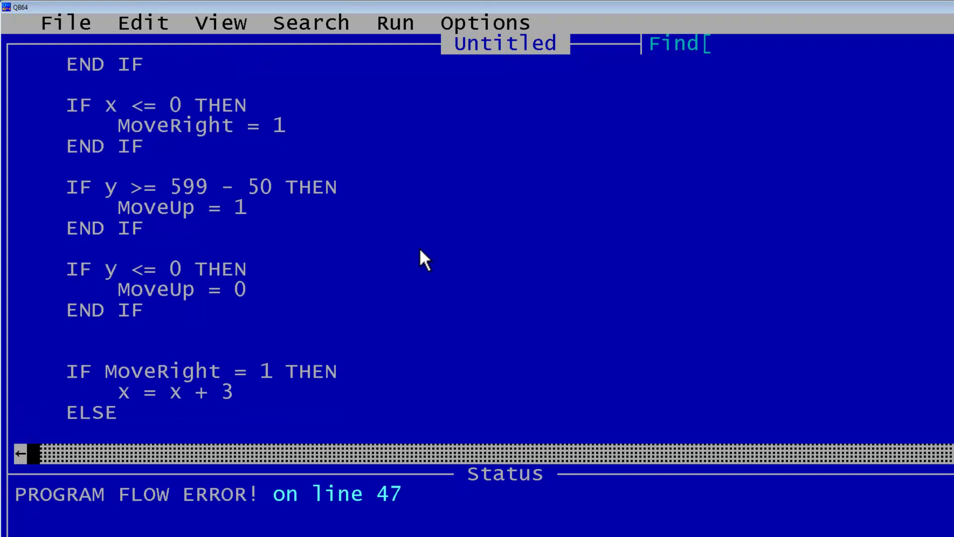
{"action": "type", "text": "x"}
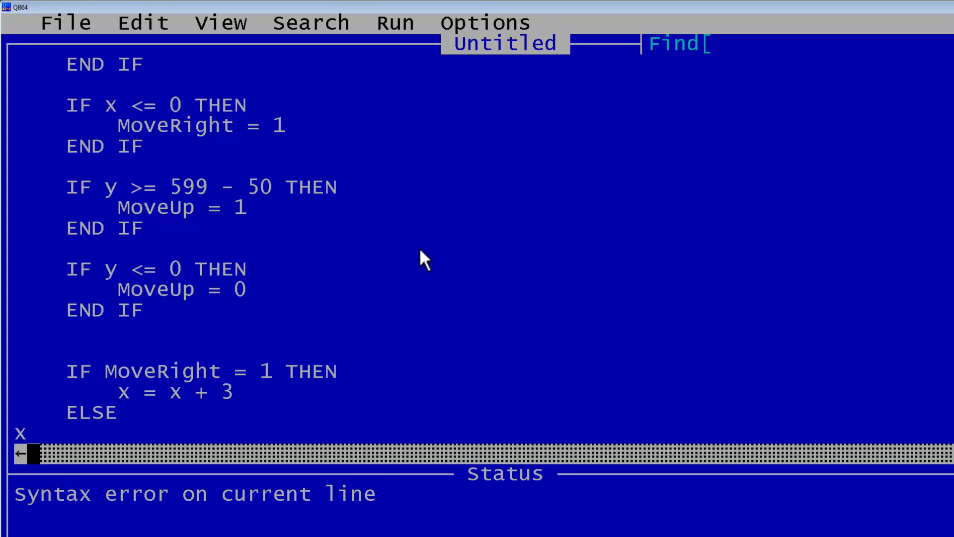
{"action": "type", "text": " = x"}
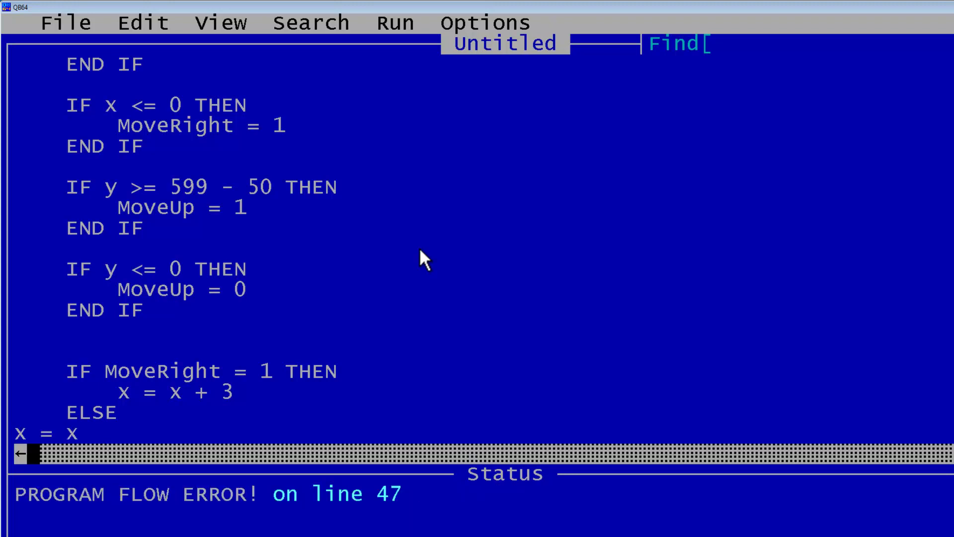
{"action": "type", "text": " -3"}
{"action": "key", "text": "Return"}
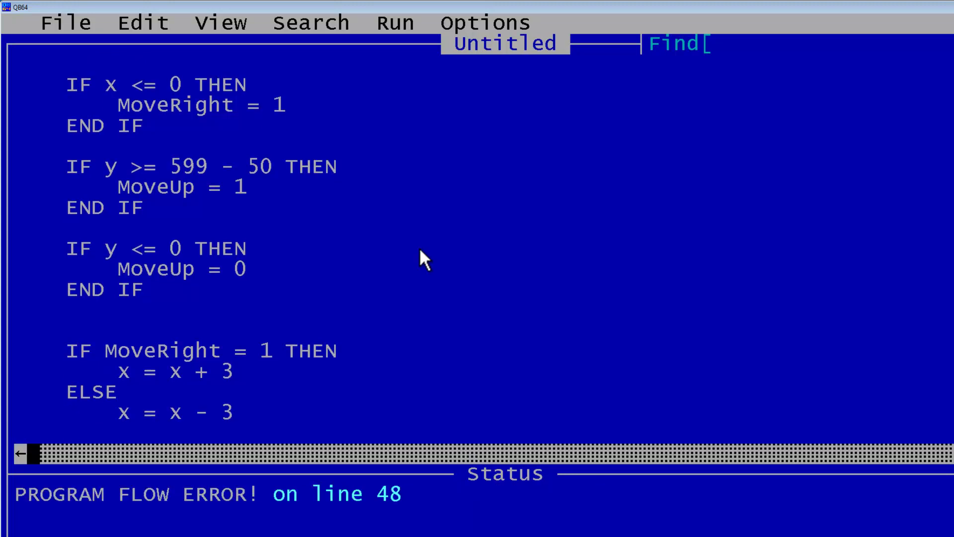
{"action": "type", "text": "End if"}
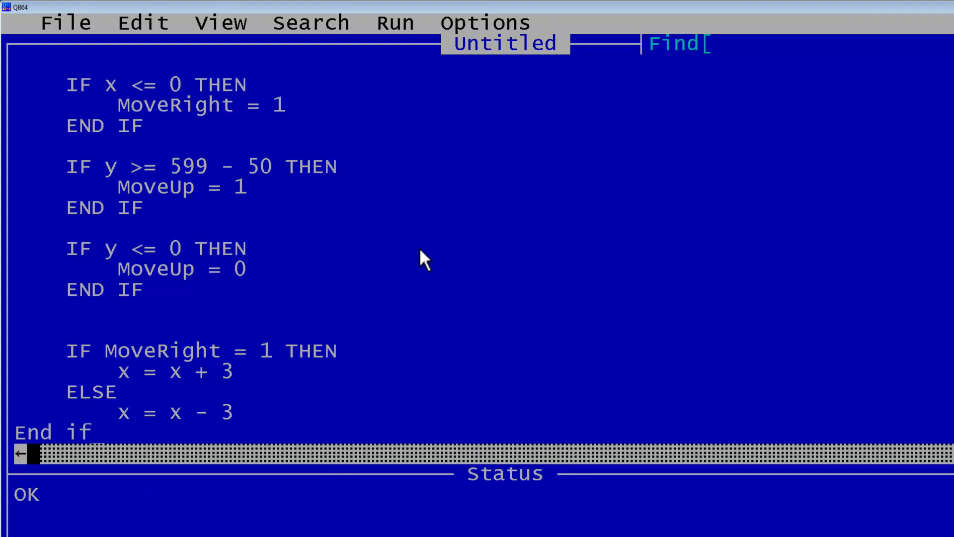
{"action": "key", "text": "Return"}
{"action": "key", "text": "Return"}
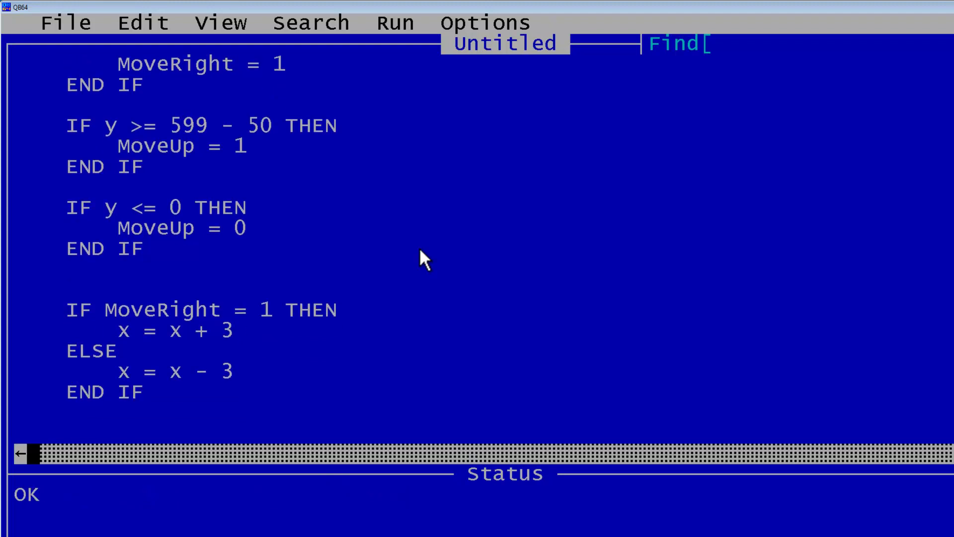
{"action": "type", "text": "If Move"}
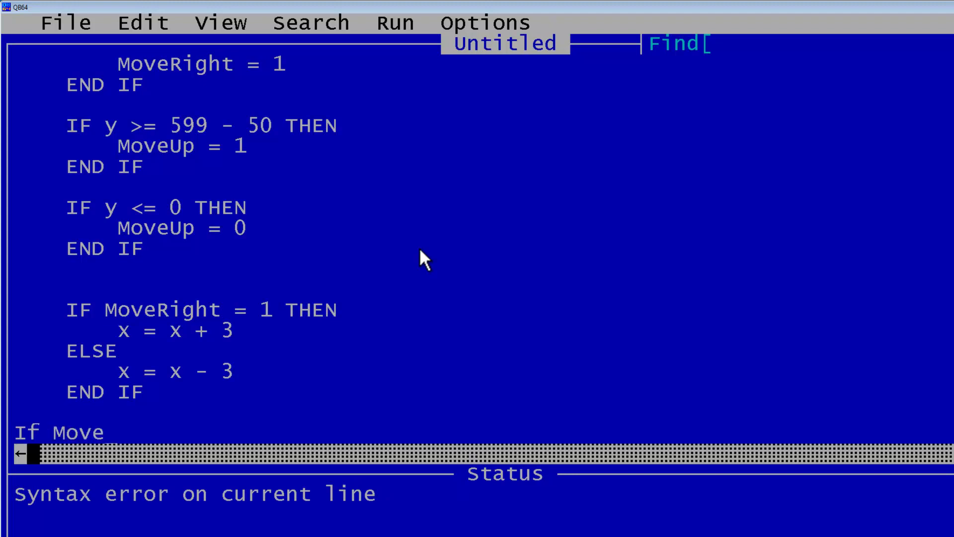
{"action": "type", "text": "Up = 1"}
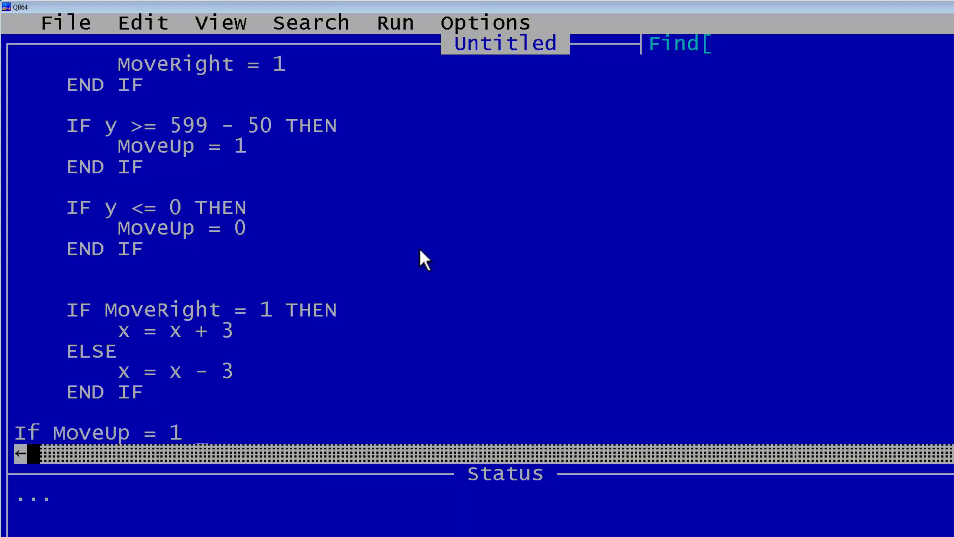
{"action": "type", "text": " then"}
Write IF MoveUp = 1 THEN y = y - 3 ELSE y = y + 3, ending with END IF.
{"action": "key", "text": "Return"}
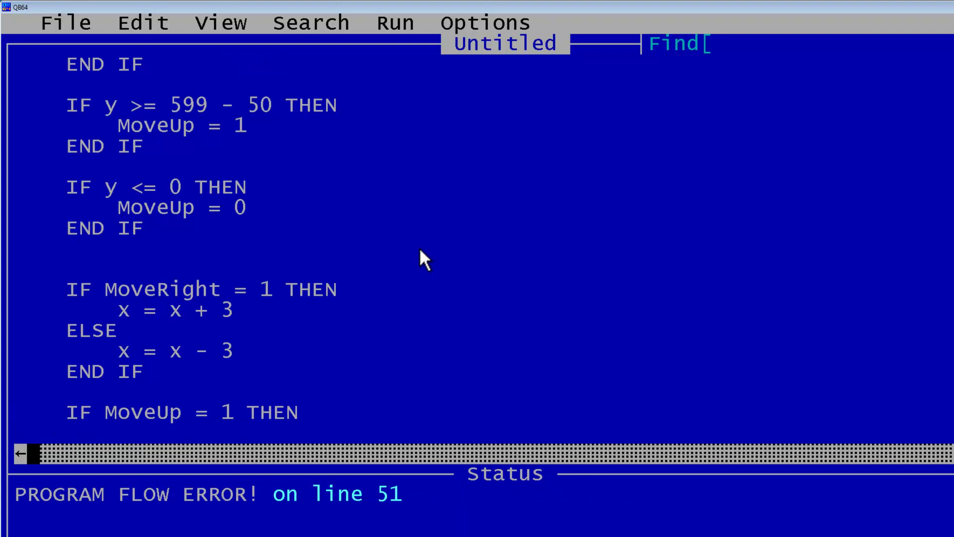
{"action": "type", "text": "y"}
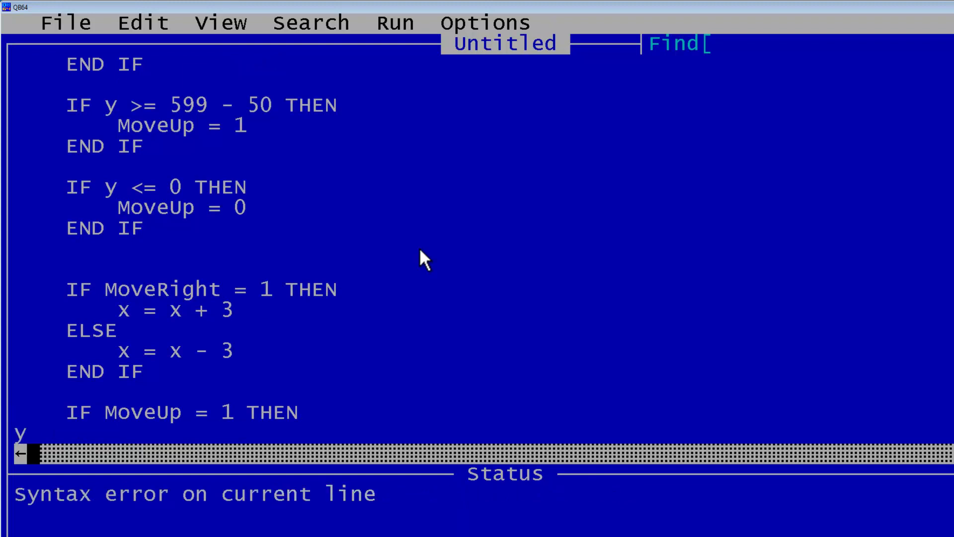
{"action": "type", "text": " = y"}
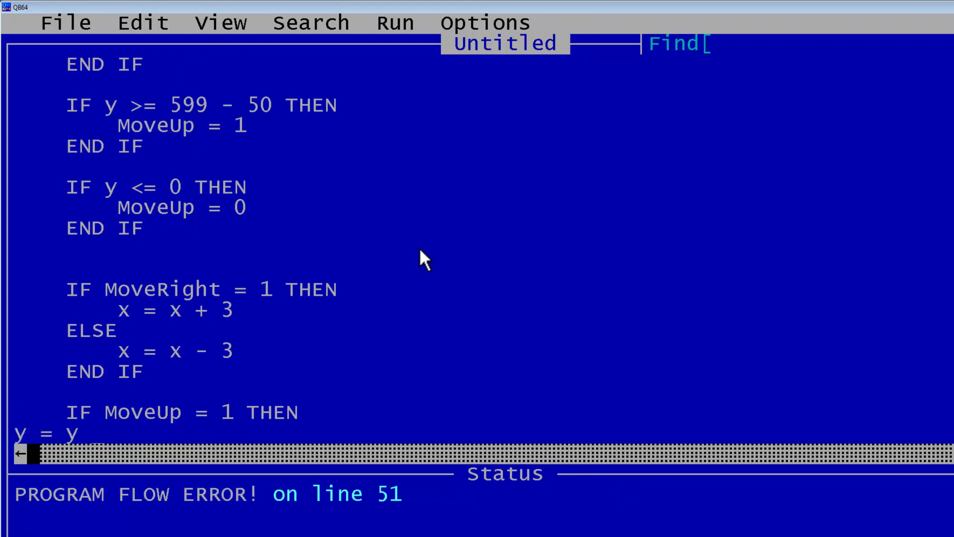
{"action": "type", "text": " -3"}
{"action": "key", "text": "Return"}
{"action": "type", "text": "Else"}
{"action": "key", "text": "Return"}
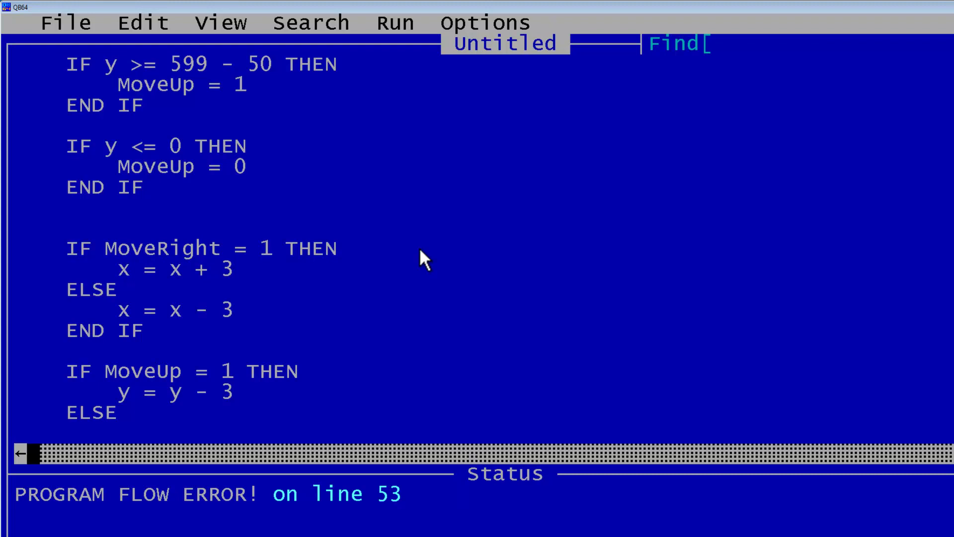
{"action": "type", "text": "y ="}
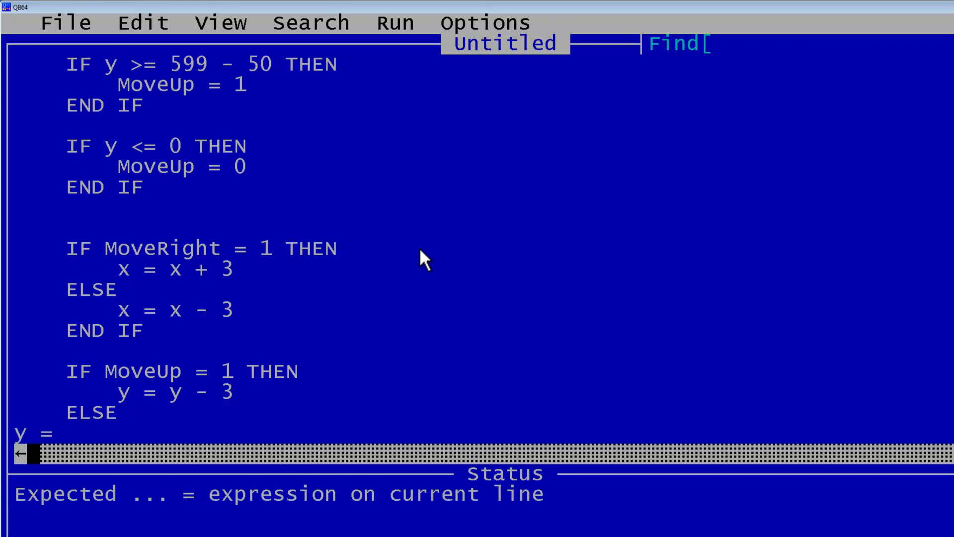
{"action": "type", "text": " y +"}
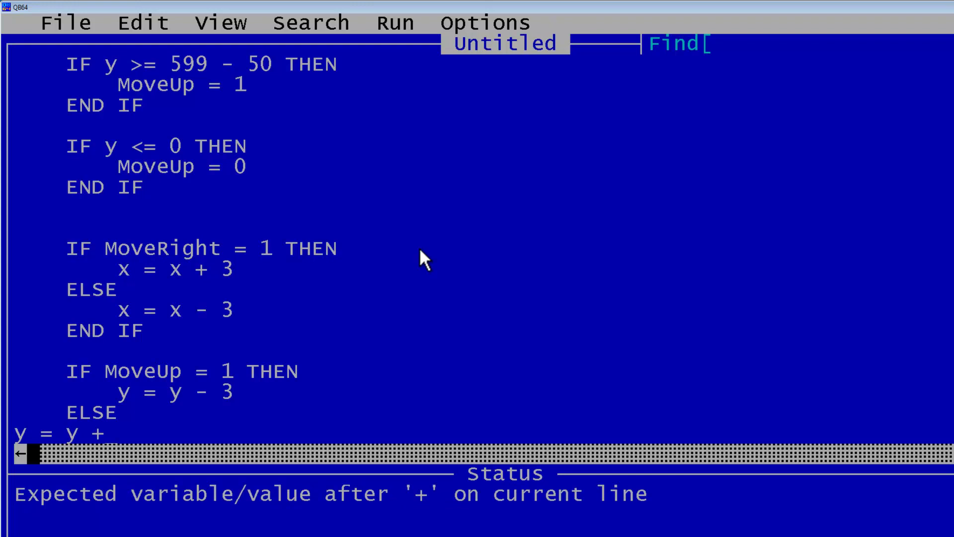
{"action": "type", "text": " 3"}
{"action": "key", "text": "Return"}
{"action": "type", "text": "En"}
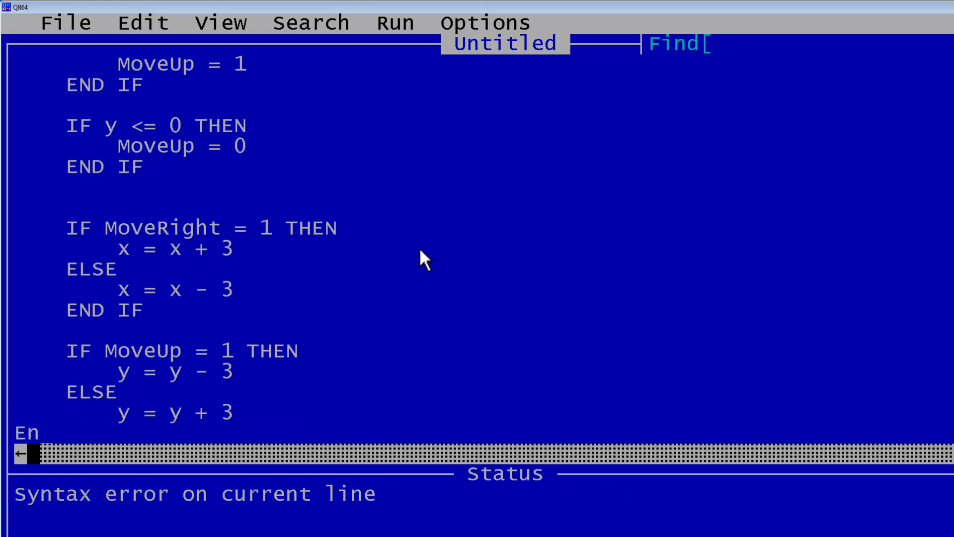
{"action": "type", "text": "d If"}
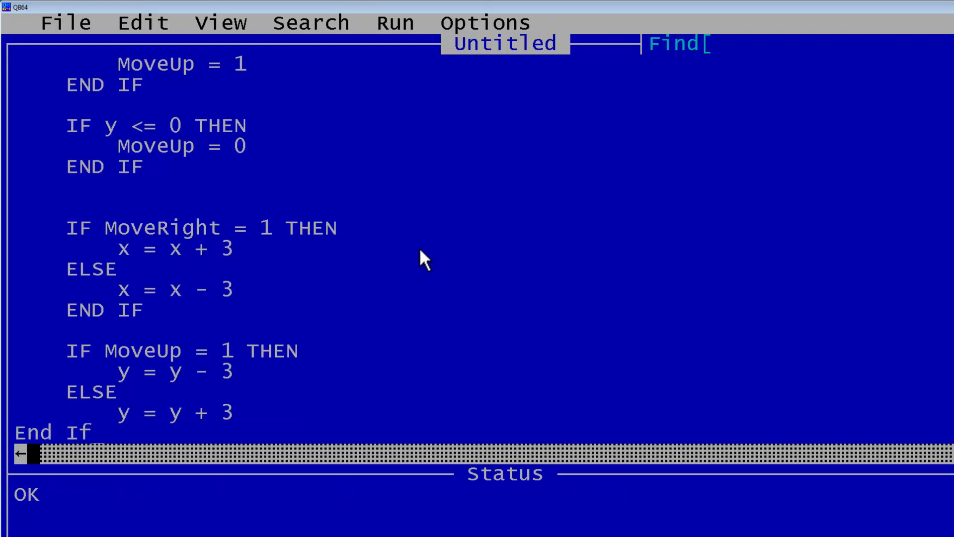
{"action": "key", "text": "Return"}
{"action": "key", "text": "Return"}
{"action": "key", "text": "Return"}
{"action": "key", "text": "Return"}
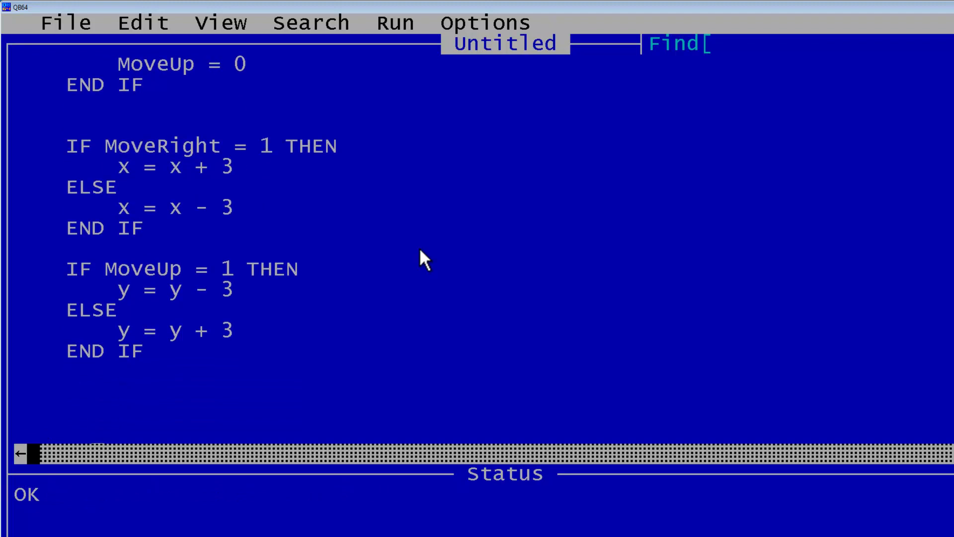
Paste the drawing code and delete the blank lines above the PCOPY lines.
{"action": "type", "text": "PCOPY _DISPLAY, 1 _PUTIMAGE (x, y), Image _DISPLAY"}
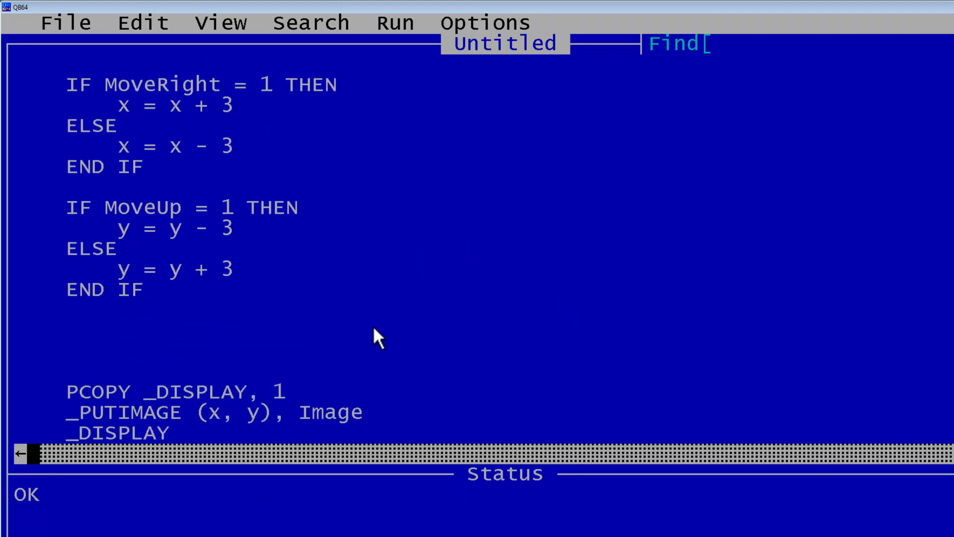
{"action": "key", "text": "Delete"}
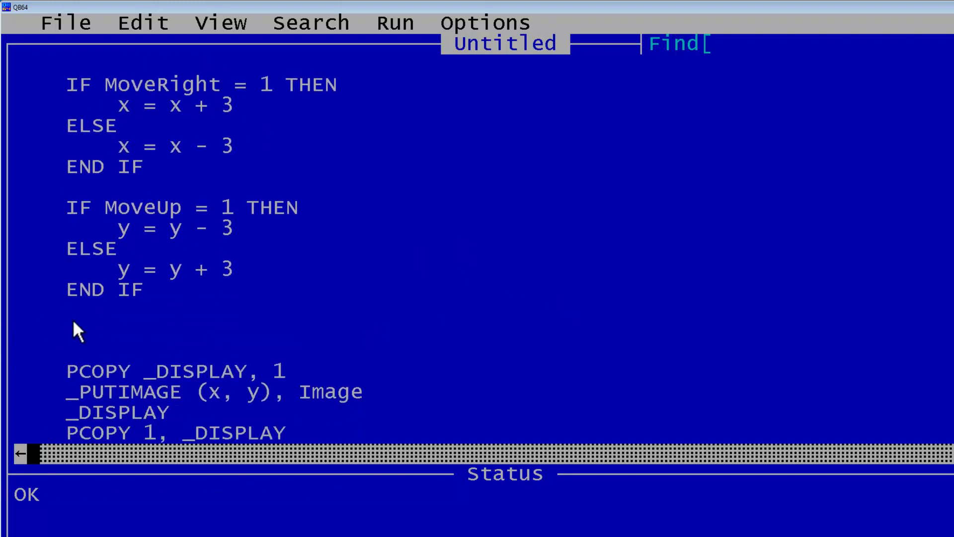
{"action": "key", "text": "Delete"}
{"action": "key", "text": "Delete"}
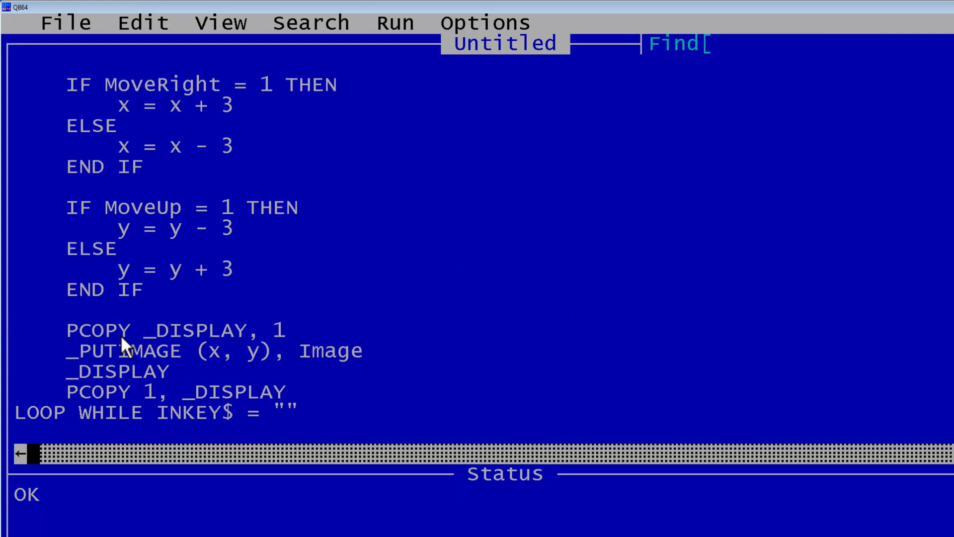